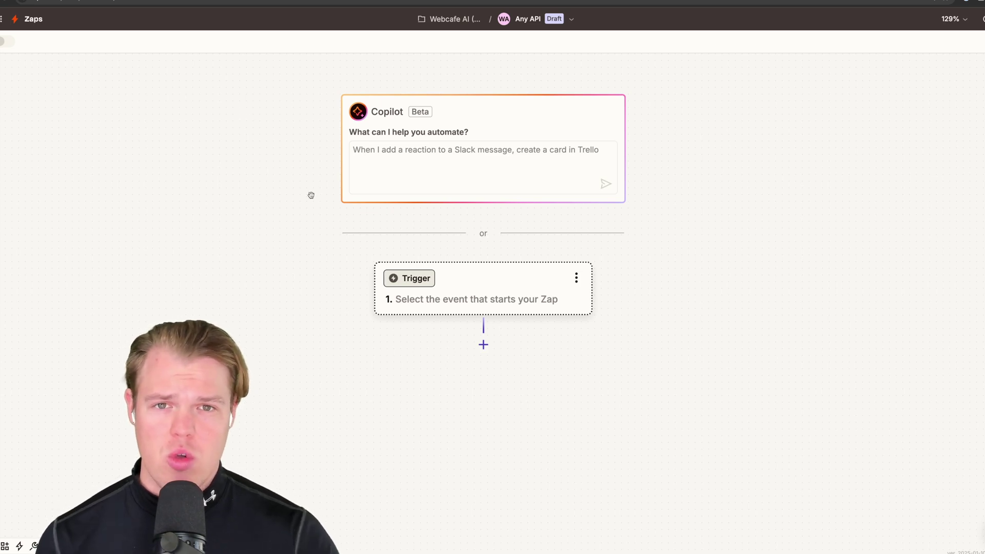
Step: Switch over to the code editor to look at Product.js, then come back to the Zap
scroll(310, 195, "up", 5)
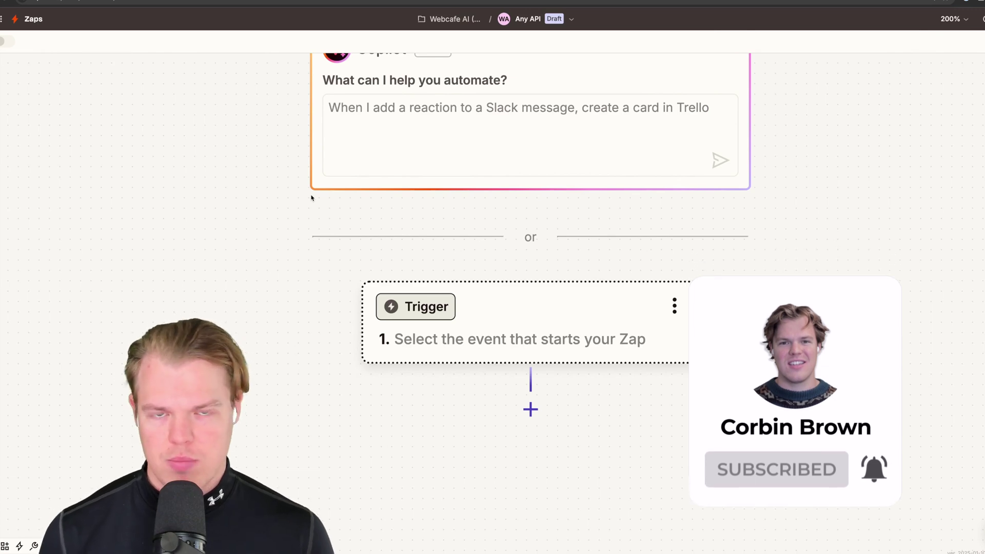
key("super+Tab")
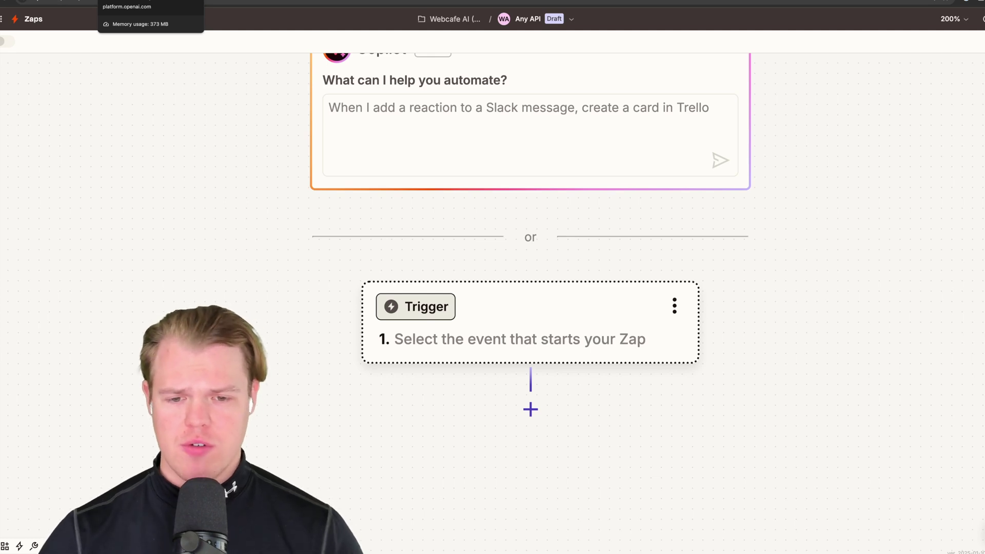
scroll(308, 301, "down", 3)
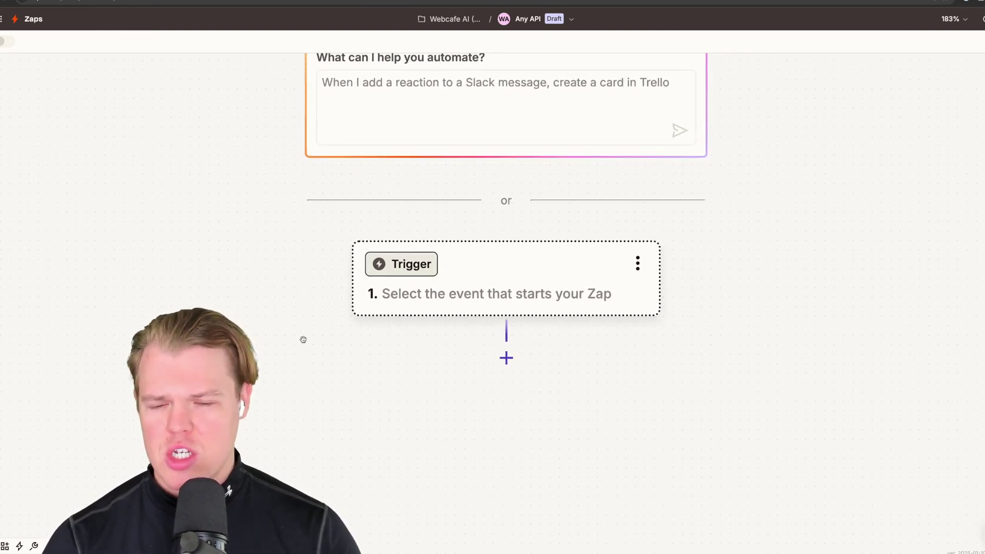
scroll(318, 336, "down", 2)
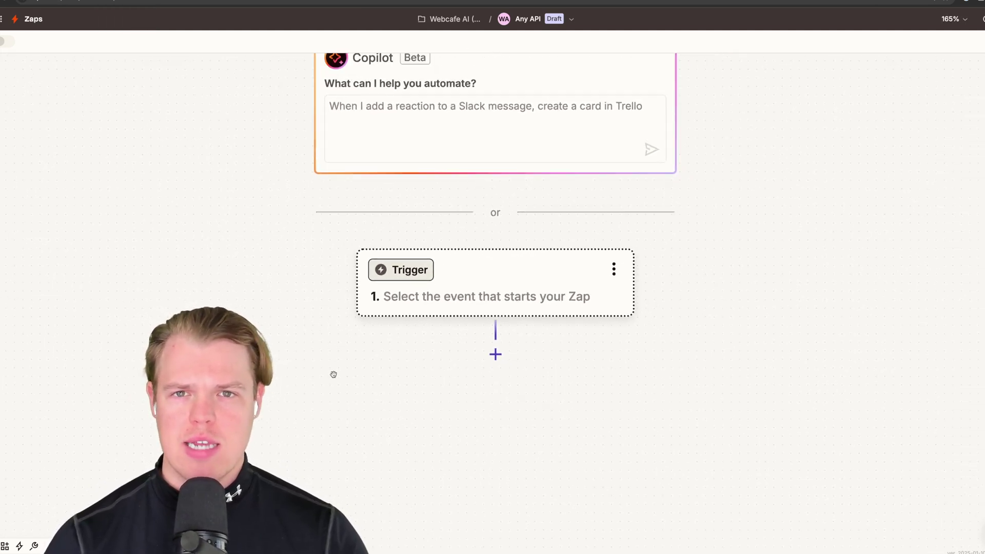
scroll(333, 375, "down", 4)
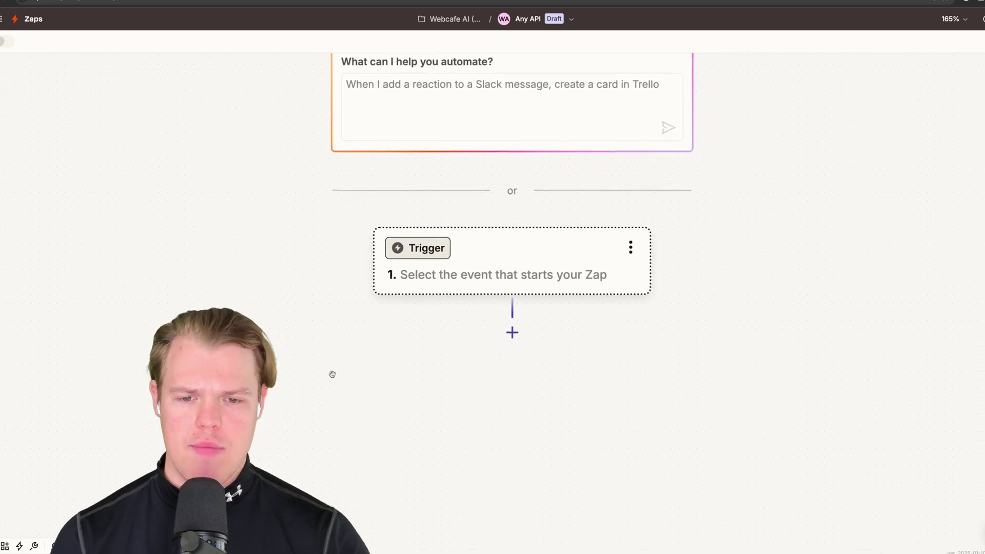
Step: Make Schedule by Zapier with the Every Day event the Zap's trigger
left_click(542, 251)
type("sch")
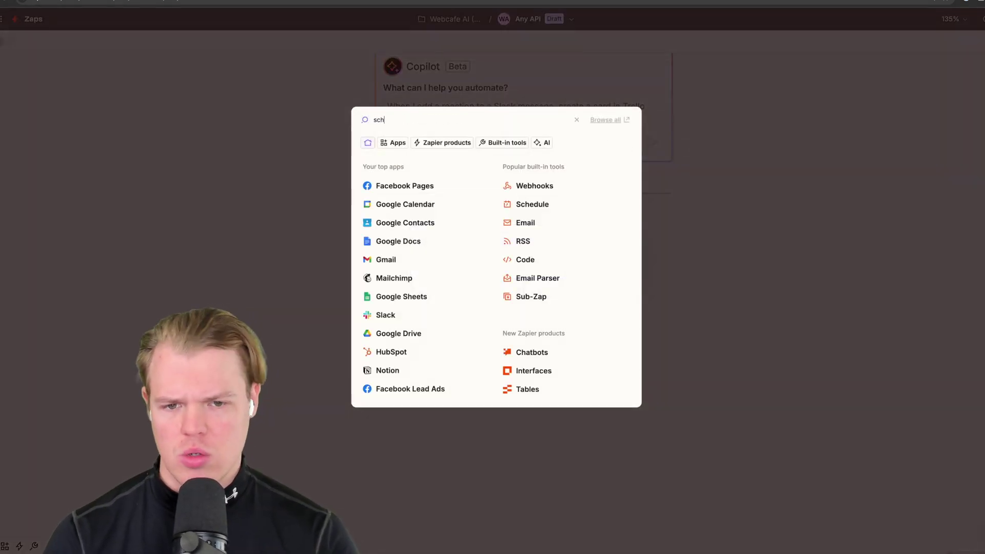
key("Return")
left_click(570, 256)
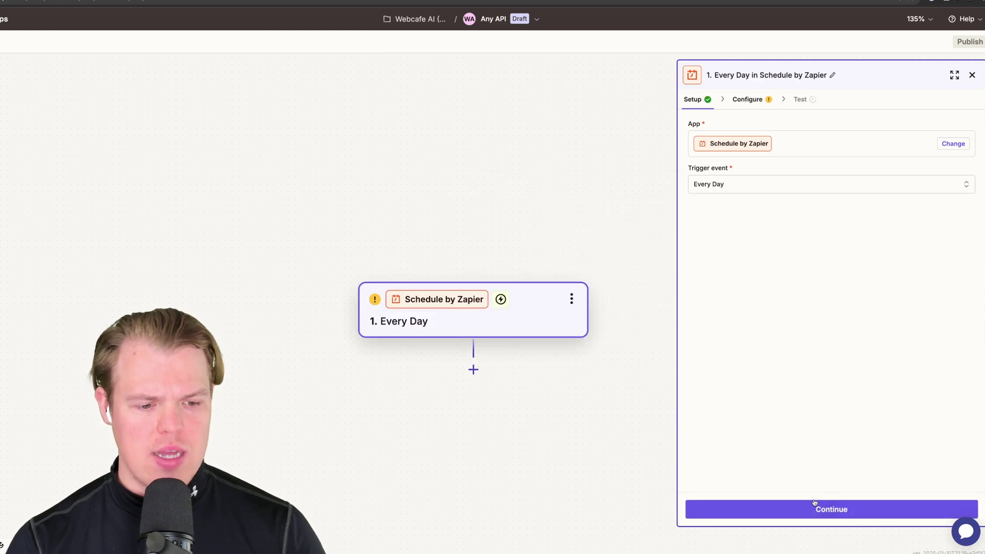
left_click(816, 509)
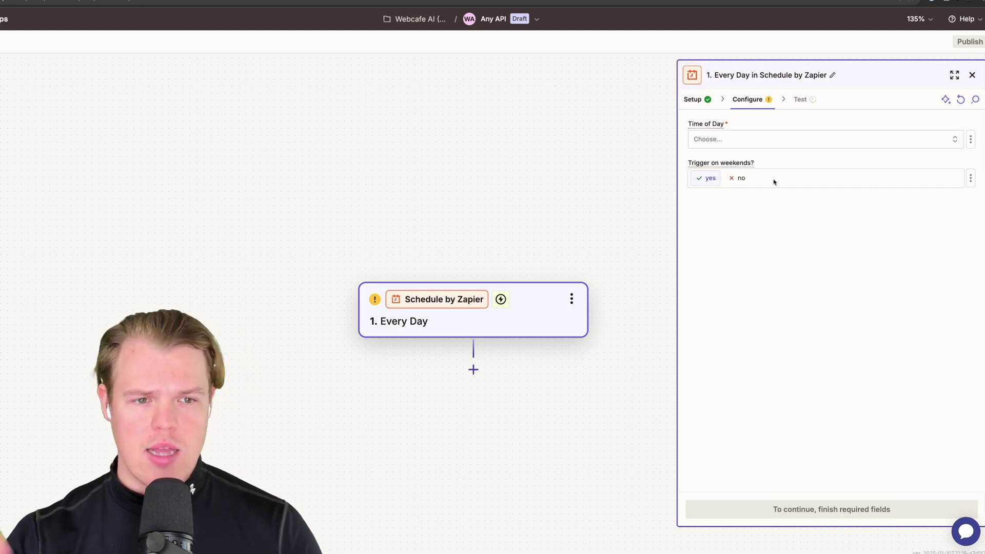
Step: Set the daily trigger's time of day to 10:00 AM, test it, and add a second step
left_click(806, 146)
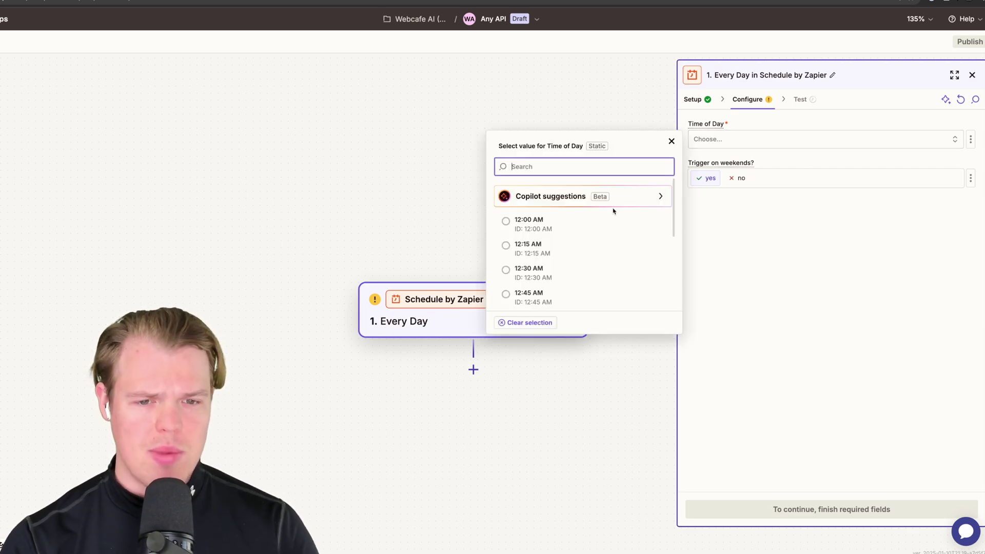
left_click(589, 227)
left_click(843, 509)
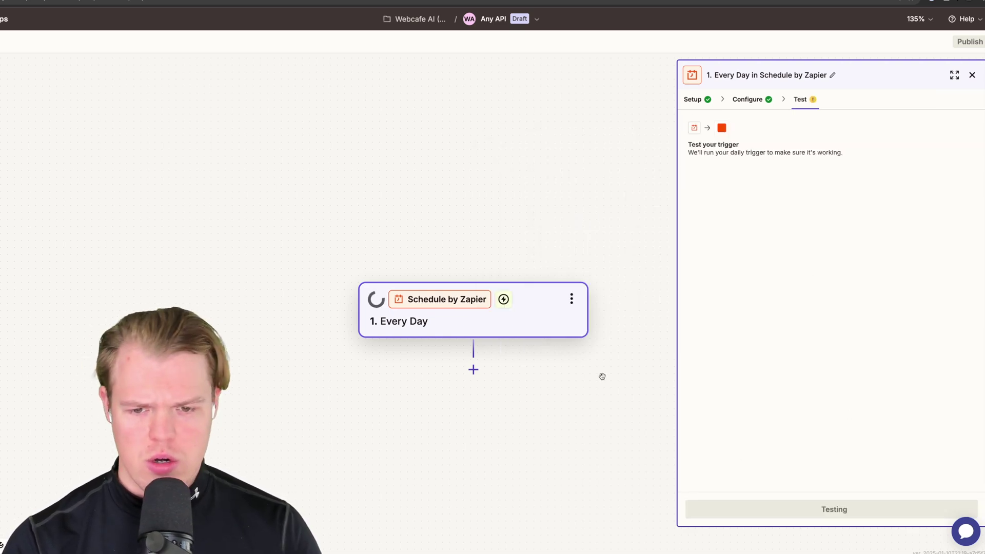
scroll(603, 376, "up", 3)
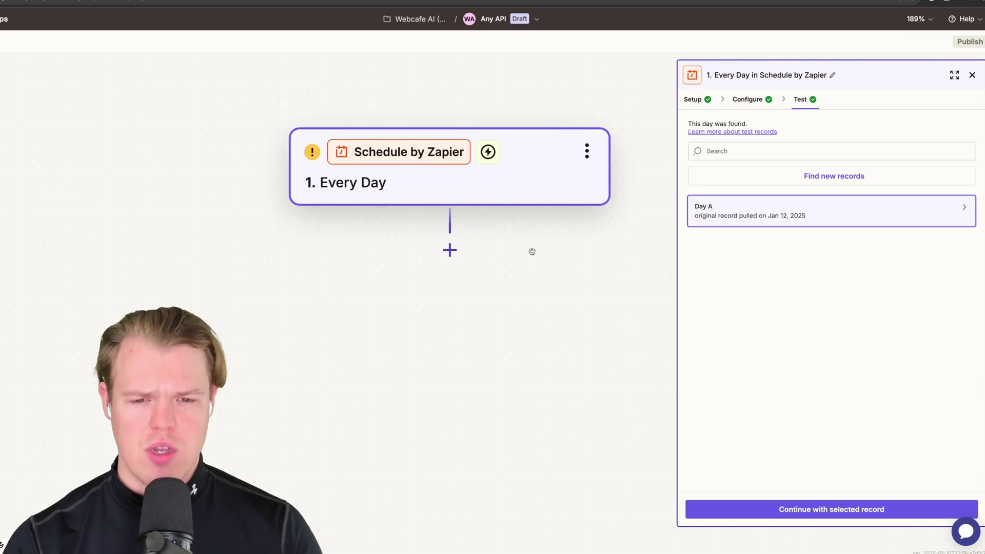
left_click(450, 250)
Step: Use Webhooks by Zapier for step 2 and list its action events
type("webhook")
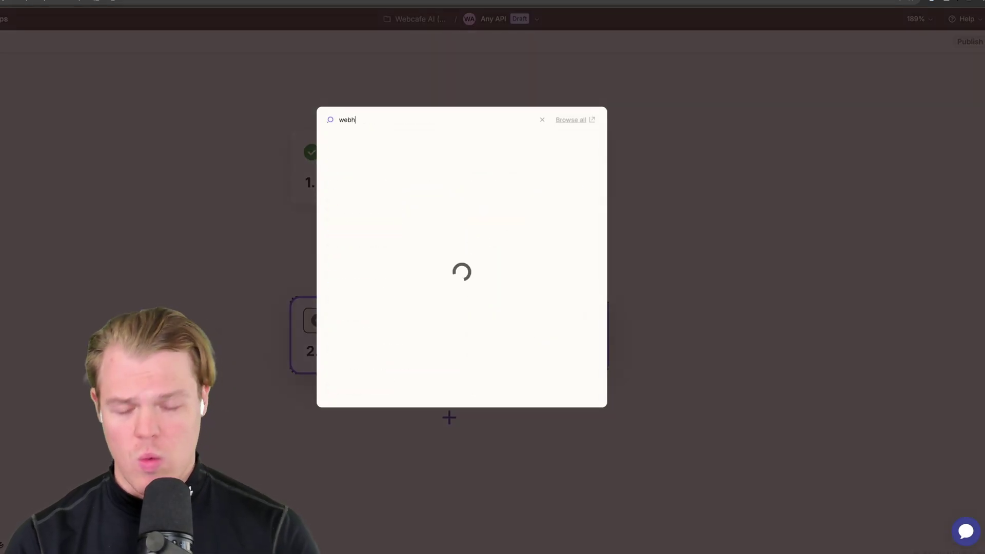
left_click(382, 145)
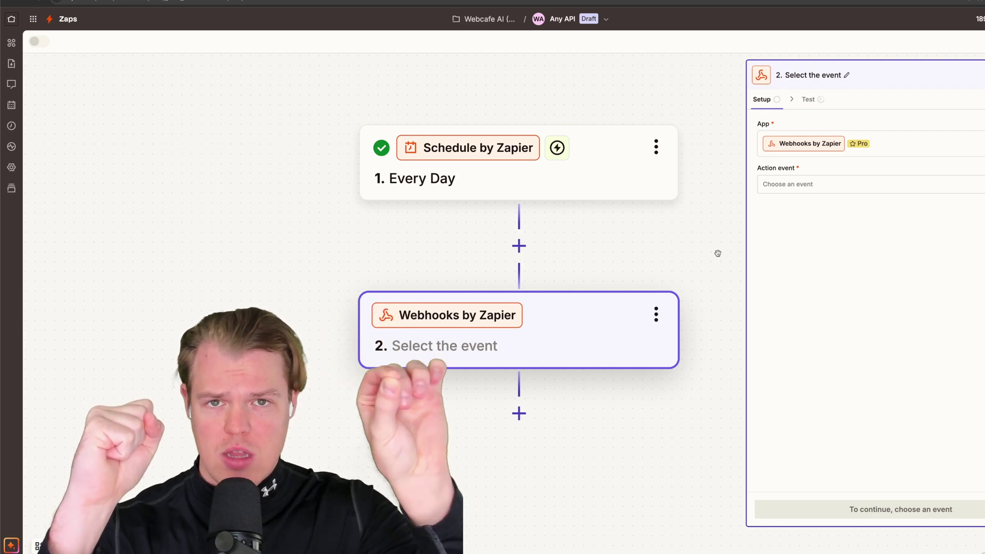
left_click(847, 192)
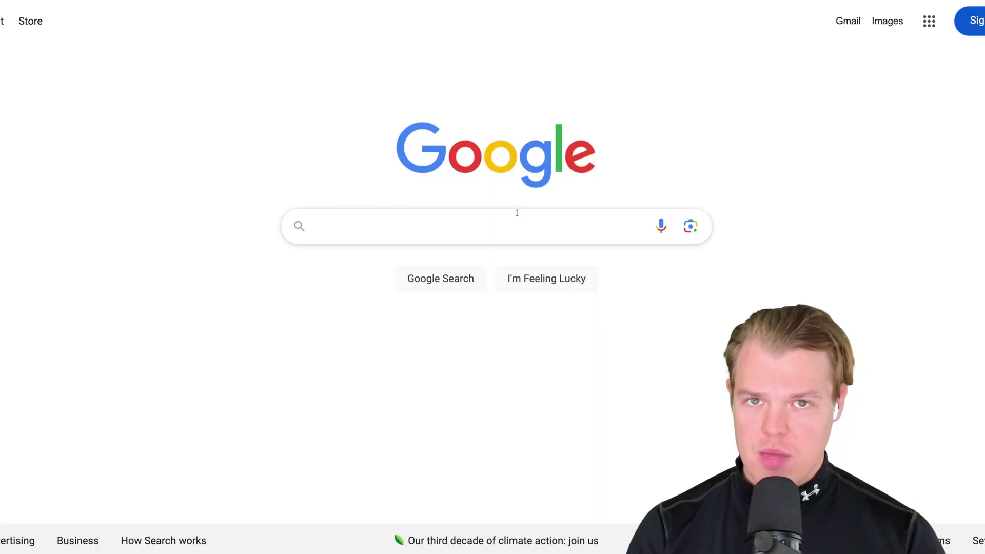
Step: Enter 'Mailchimp API Documentation' in Google Search and select the word Mailchimp
left_click(469, 214)
type("Mailchimp A")
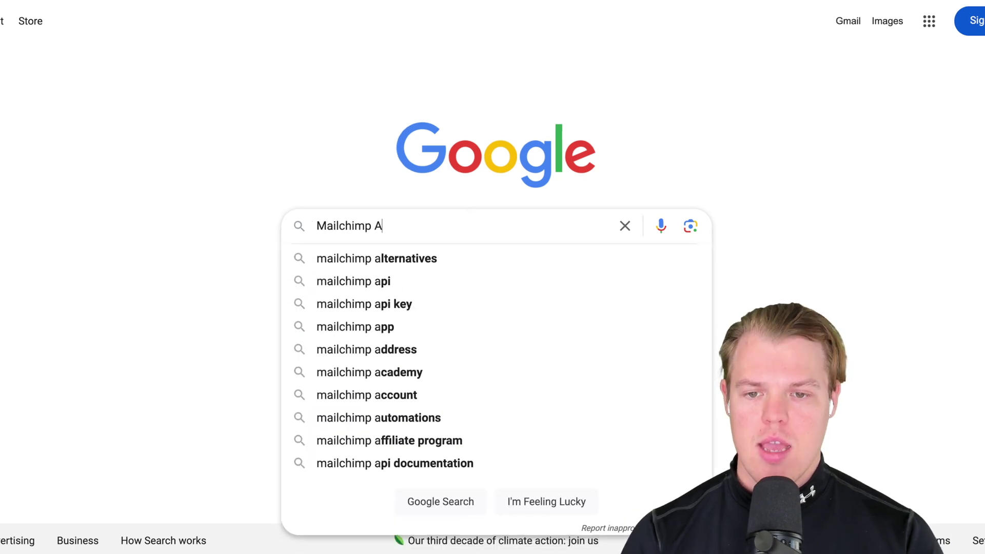
type("PI Documentation")
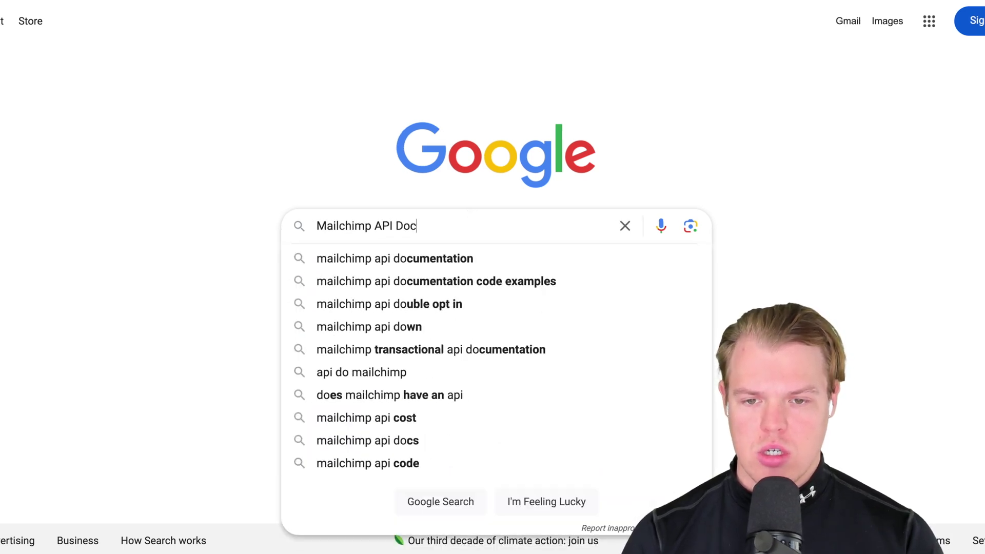
double_click(358, 226)
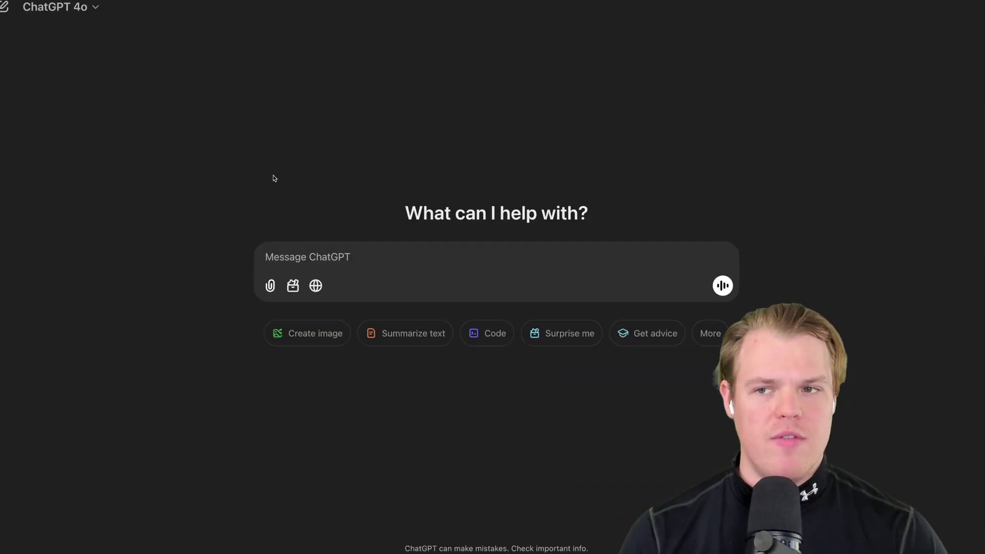
Step: Draft a ChatGPT message reading 'We are looking at OpenAI API Documentation' with blank lines below
left_click(95, 9)
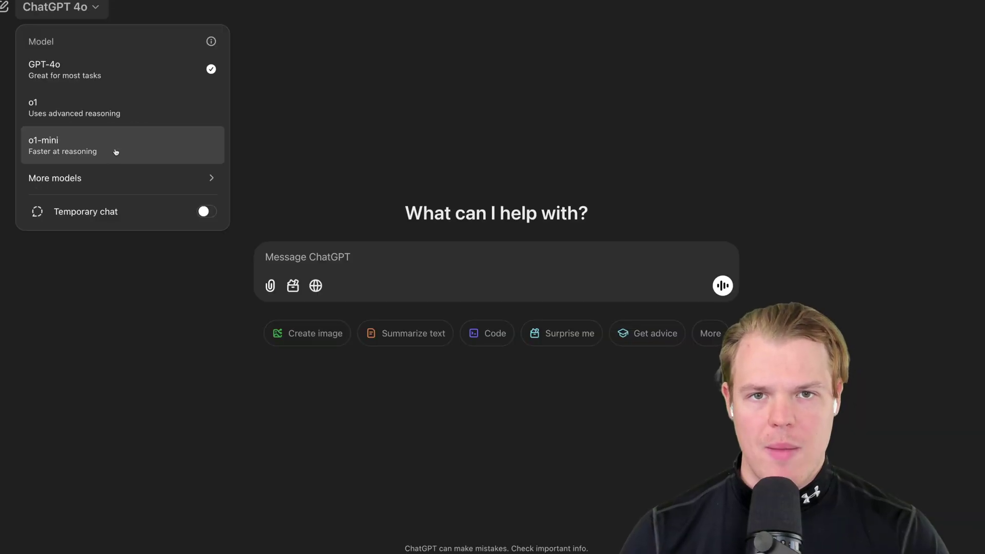
left_click(301, 121)
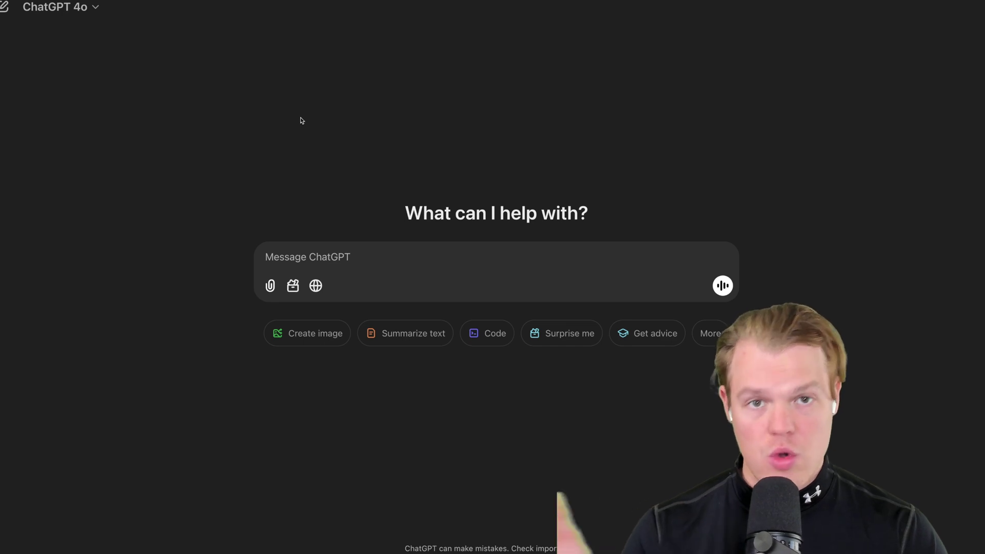
left_click(361, 249)
type("We are looking at OpenAI API Documentation")
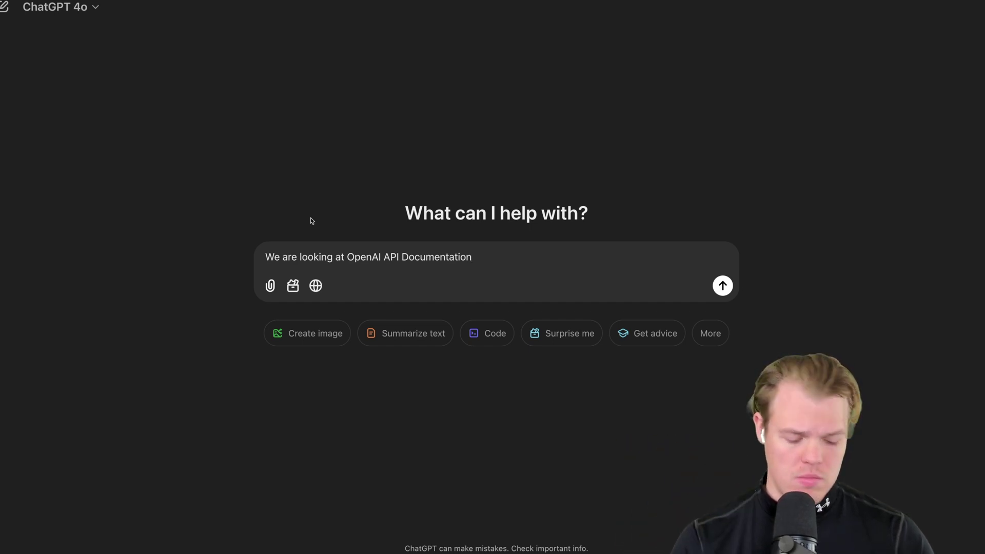
key("shift+Return")
key("shift+Return")
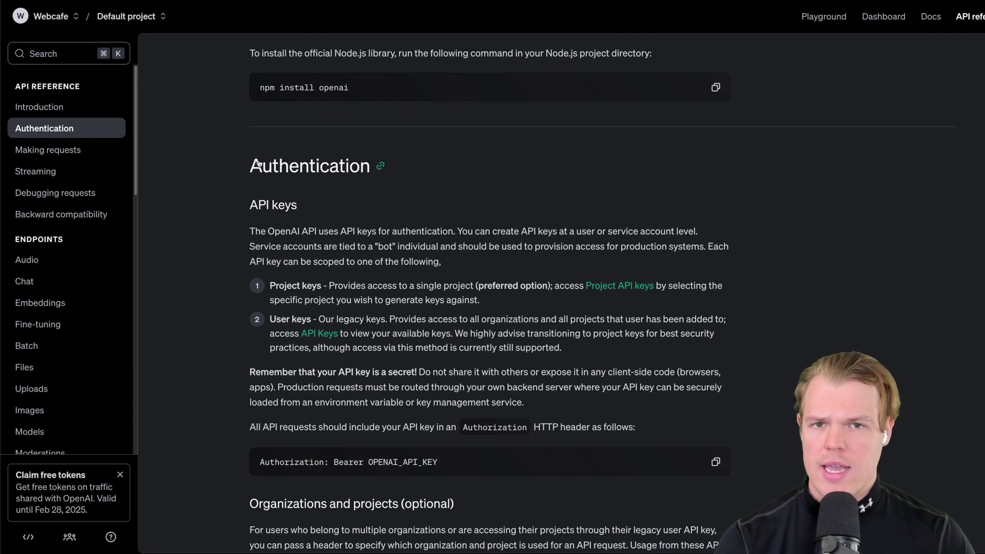
Step: Paste OpenAI's Authentication section into the ChatGPT draft, followed by blank lines
left_click_drag(257, 164, 431, 233)
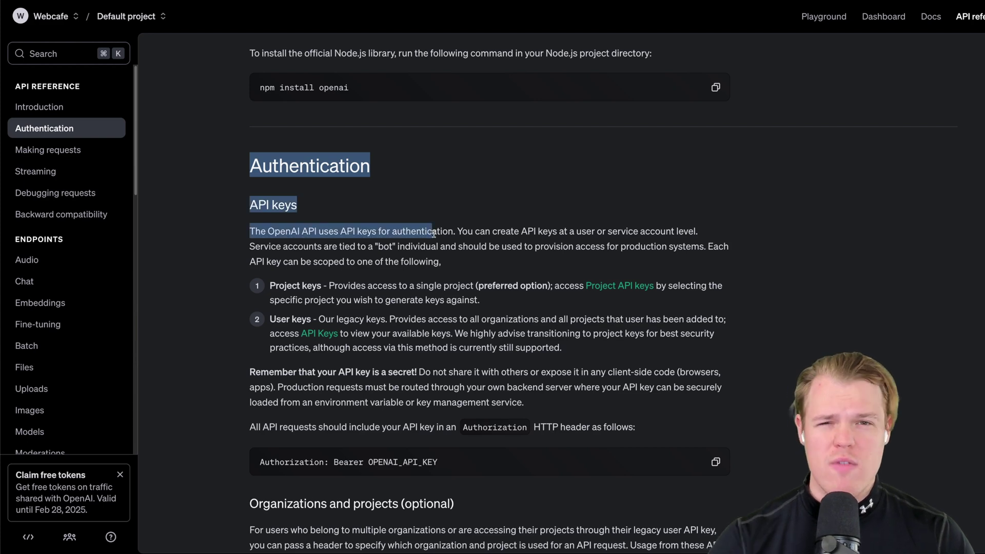
left_click_drag(434, 233, 755, 321)
scroll(523, 354, "down", 1)
scroll(524, 350, "down", 2)
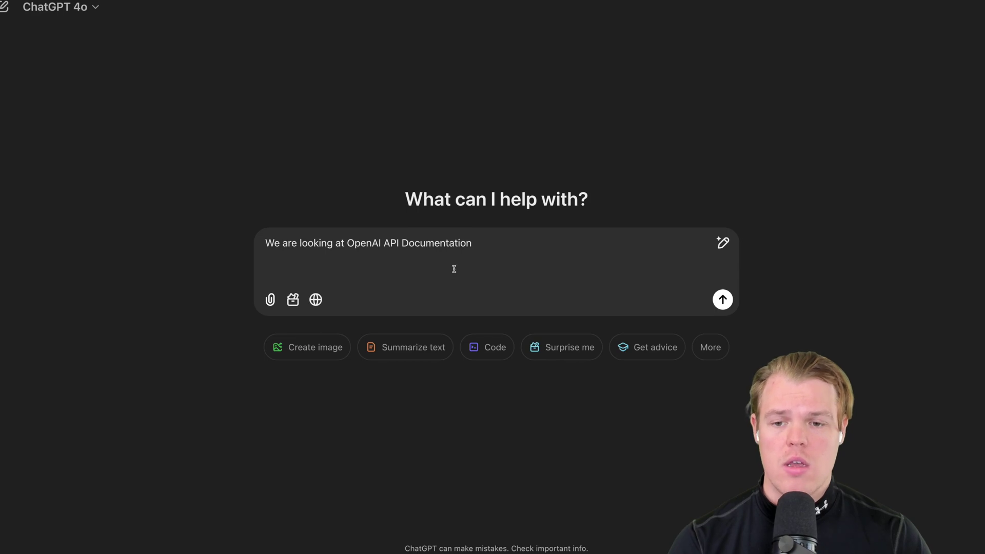
key("super+v")
key("shift+Return")
key("shift+Return")
key("shift+Return")
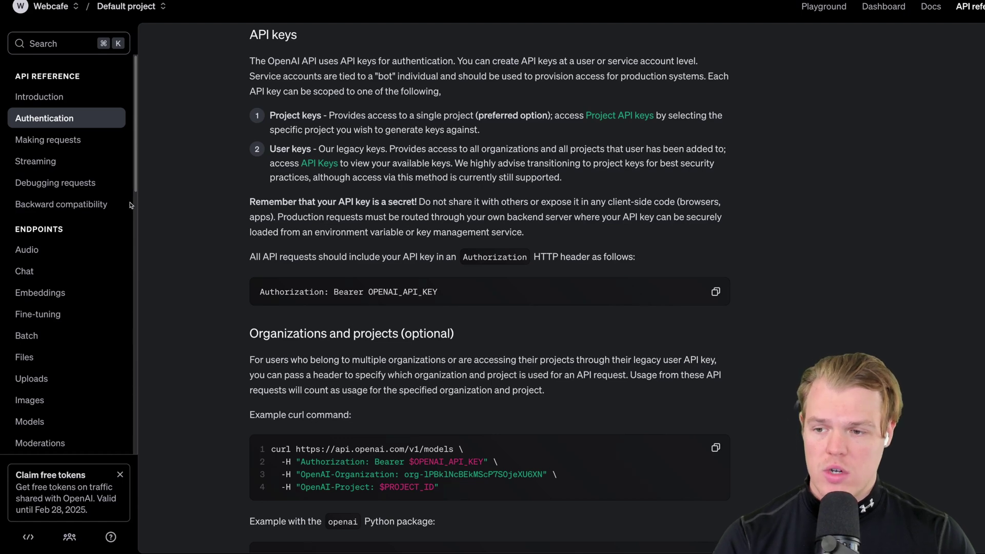
Step: Go to Chat > Create chat completion in the API reference sidebar
scroll(81, 237, "down", 2)
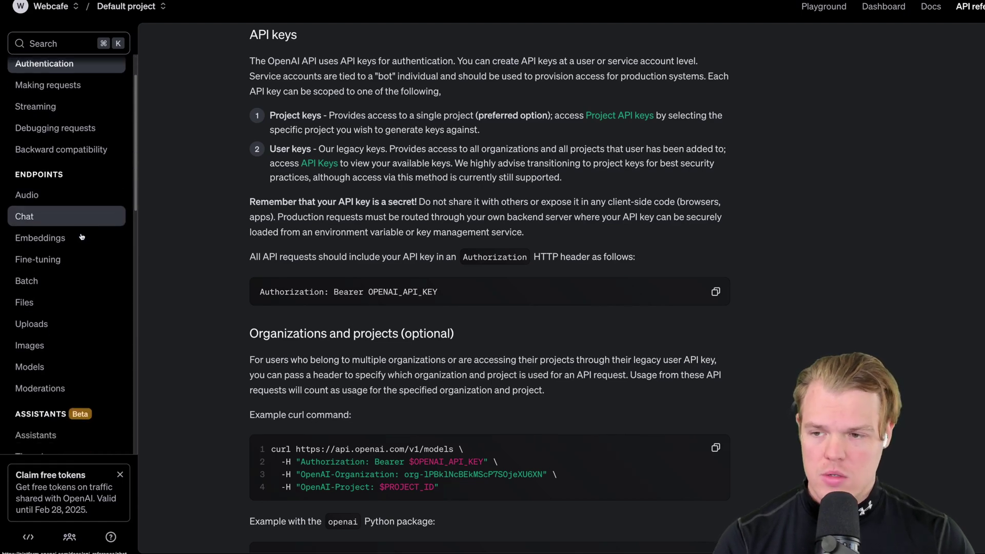
left_click(31, 195)
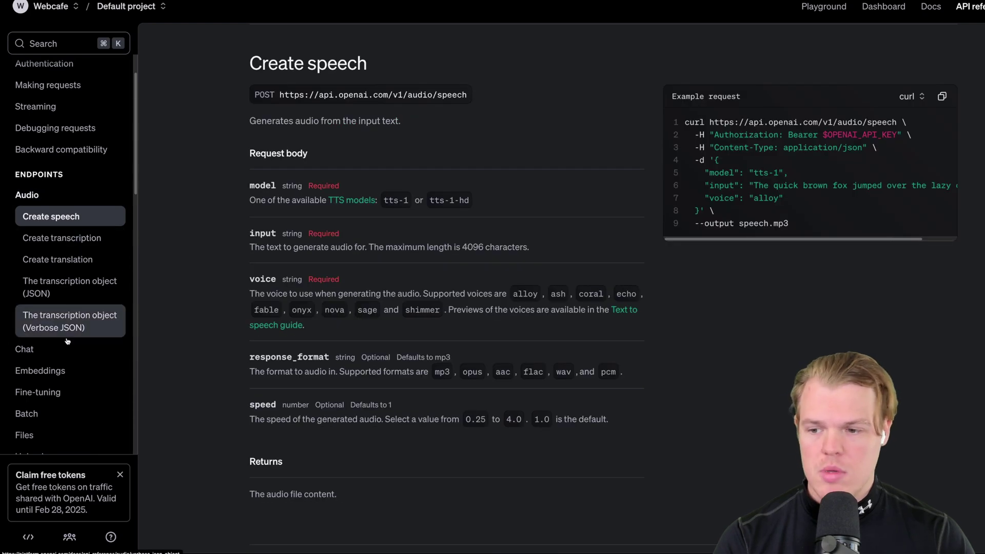
left_click(67, 347)
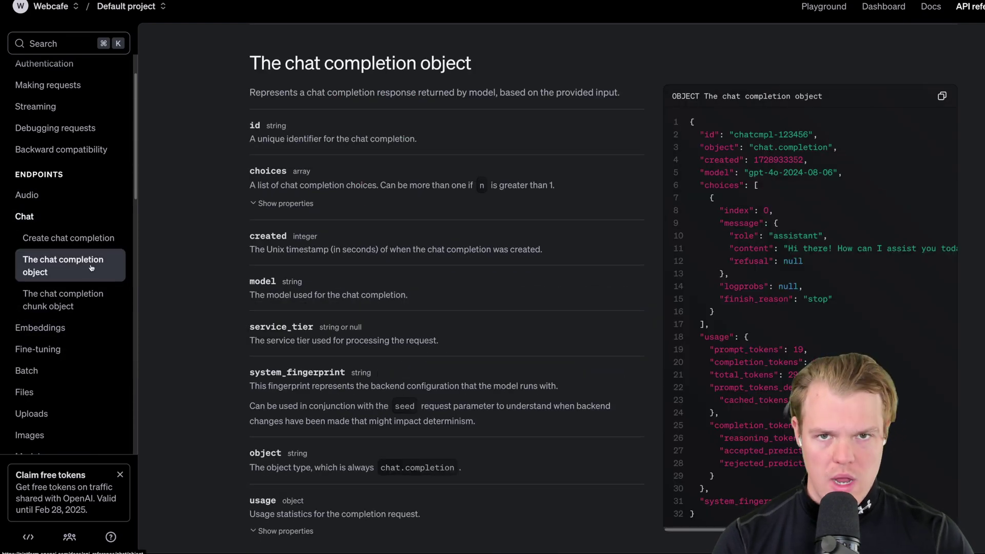
scroll(91, 268, "down", 1)
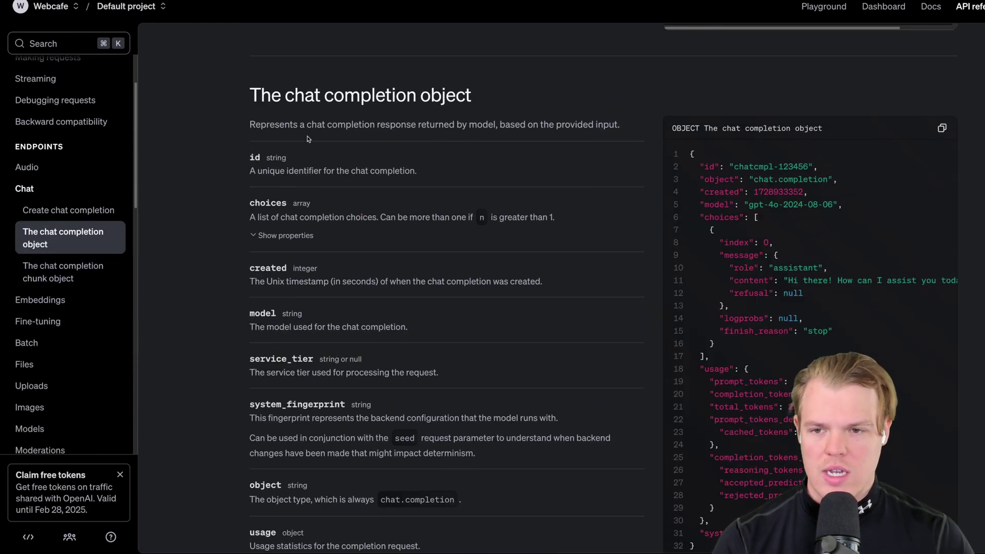
left_click(60, 209)
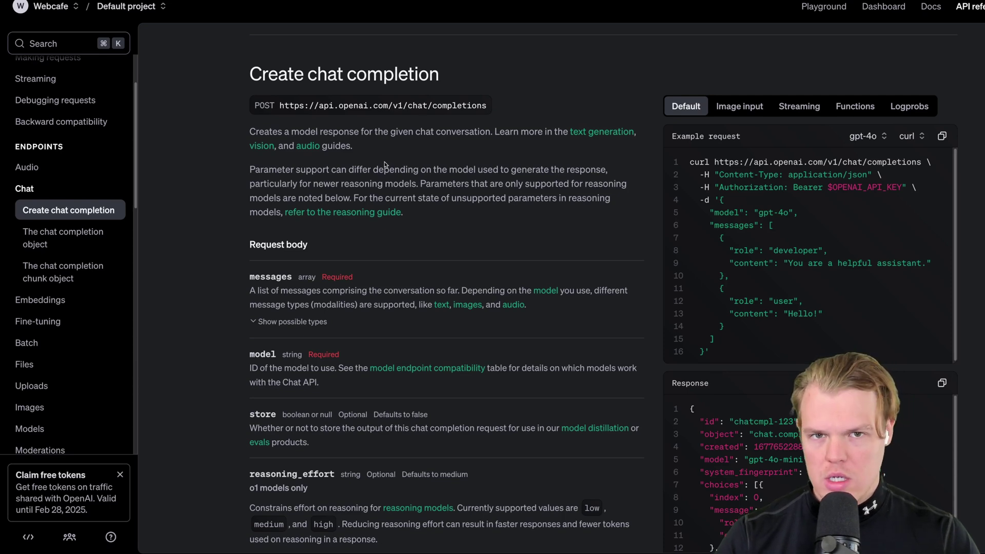
Step: Copy the Create chat completion docs and example request into the ChatGPT draft
scroll(422, 179, "up", 1)
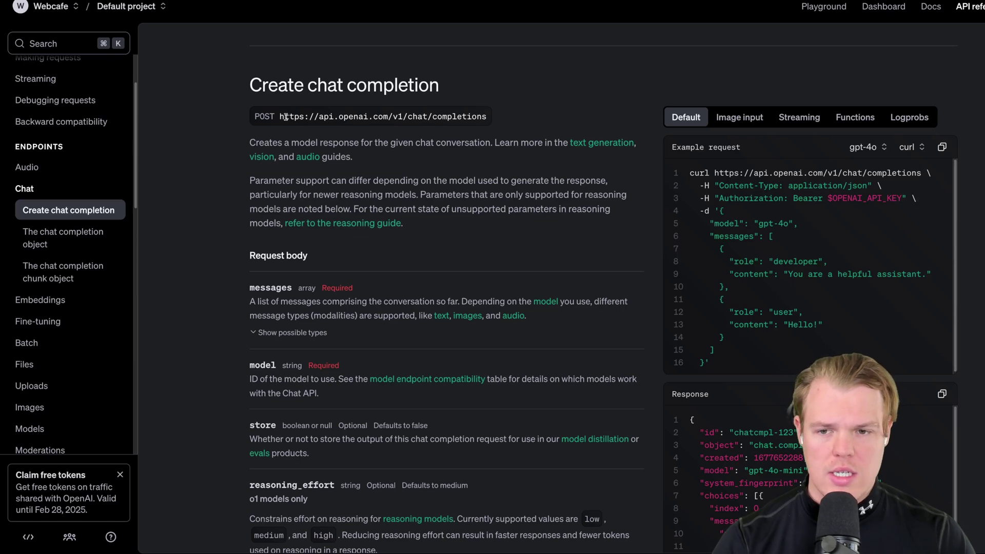
left_click_drag(281, 116, 499, 118)
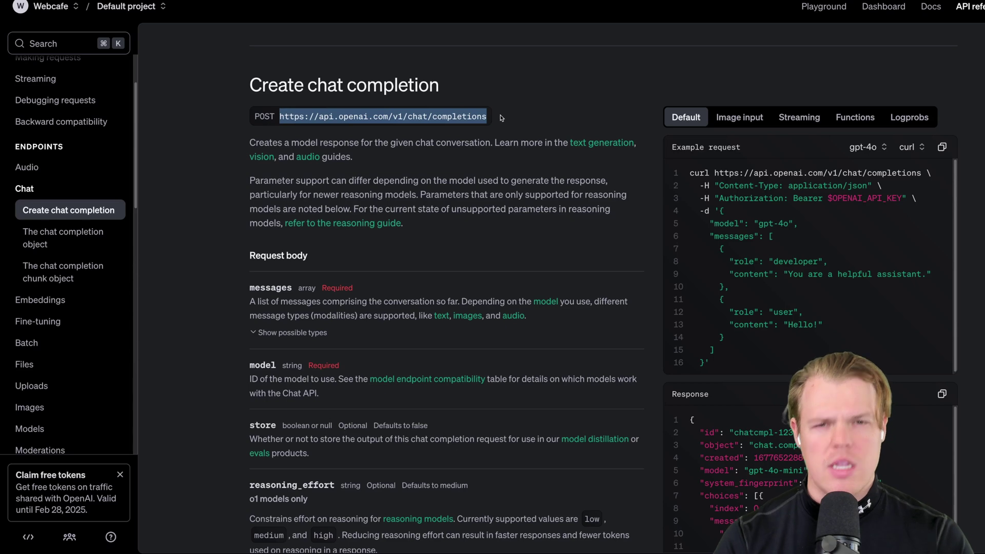
left_click(525, 111)
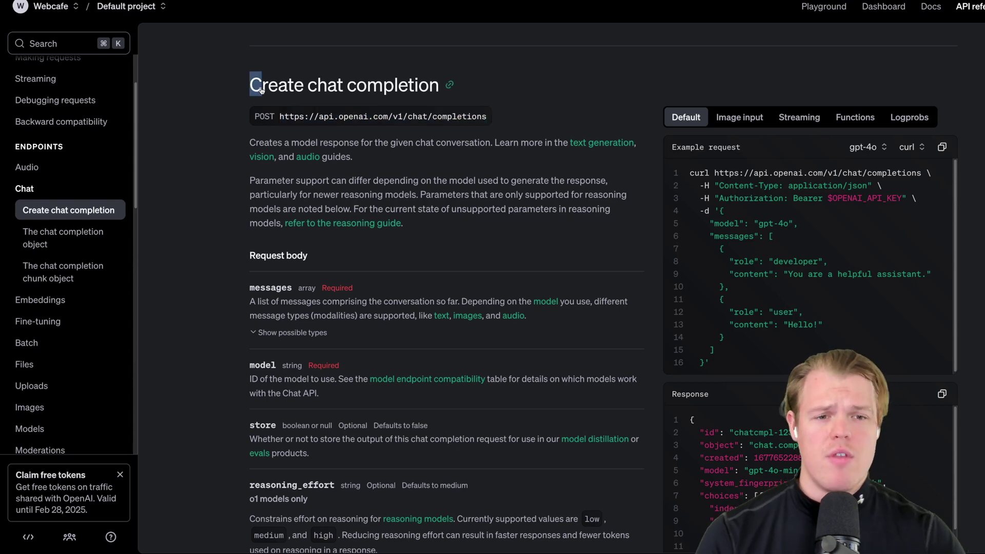
left_click_drag(241, 85, 616, 410)
scroll(555, 320, "down", 3)
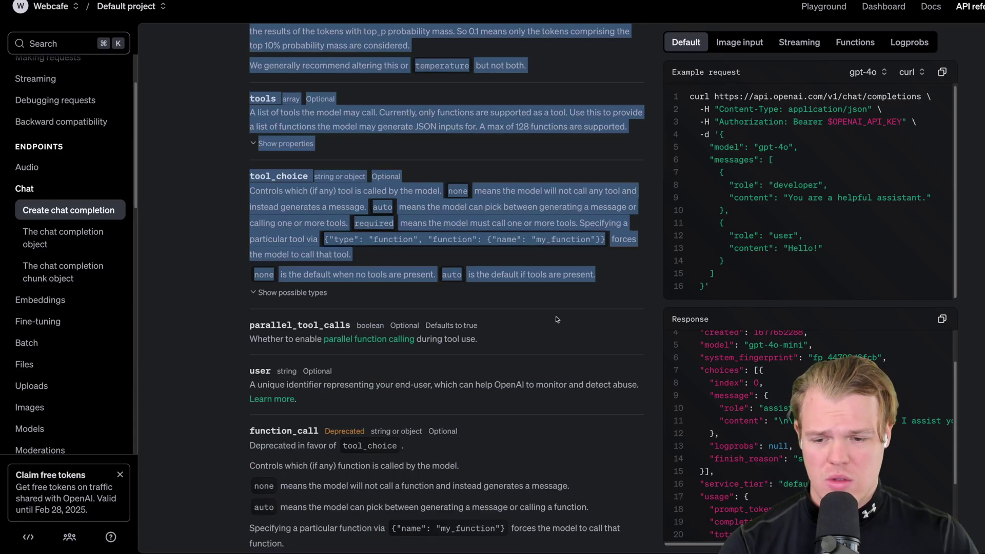
scroll(562, 295, "up", 20)
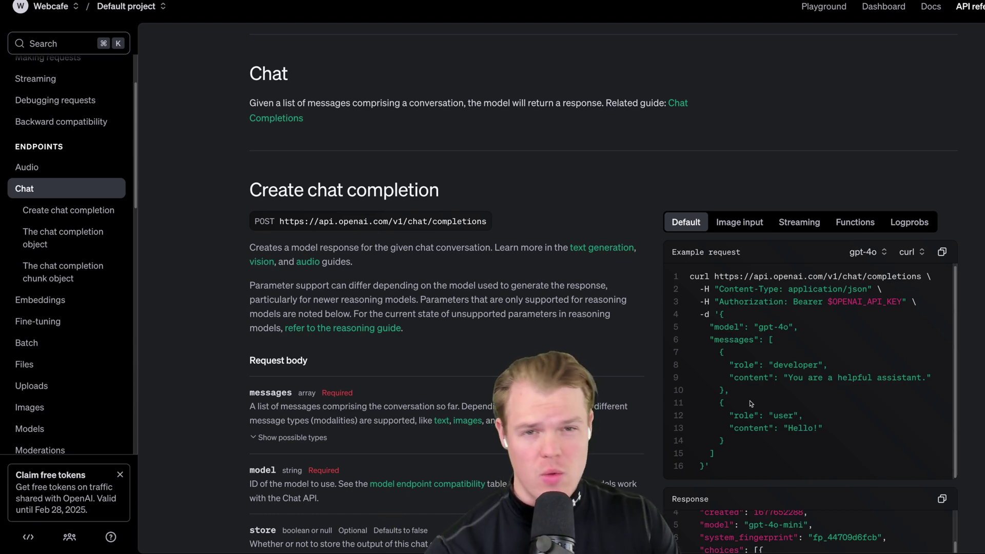
scroll(751, 404, "down", 1)
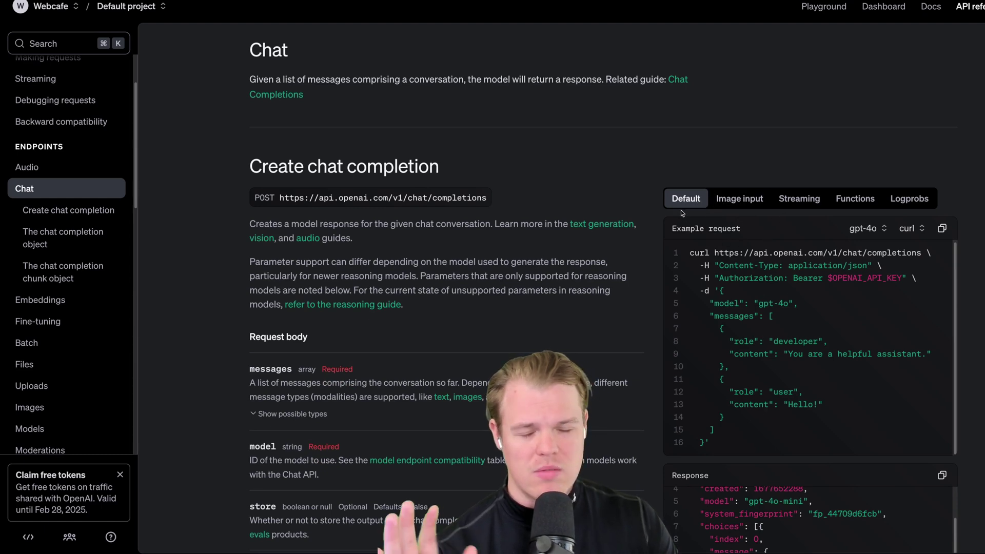
scroll(693, 209, "down", 1)
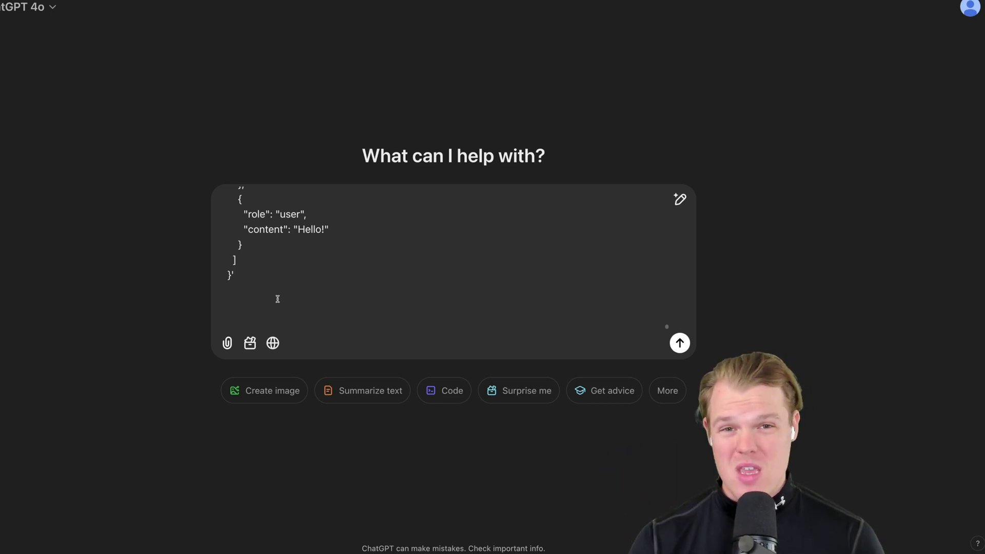
Step: Ask ChatGPT for all the steps and code for a Zapier webhook chat completion
type("Ok with this code help me do a zapier webook for a chat completion -- please output all the steps and code")
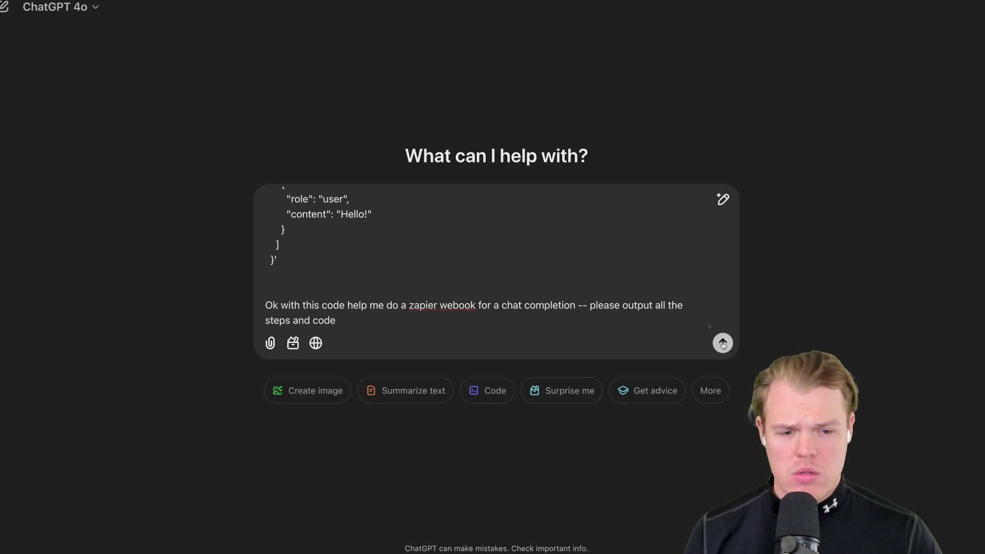
key("Return")
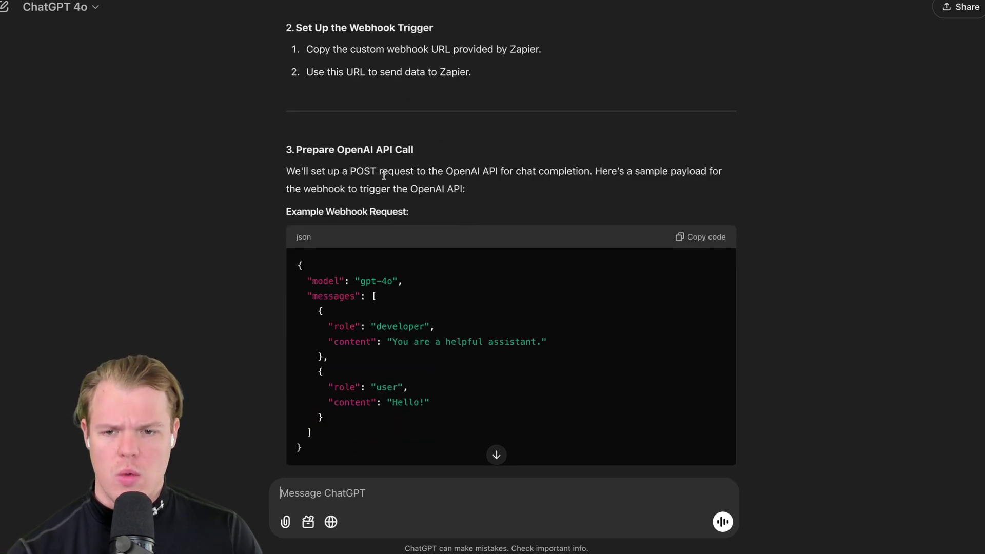
Step: Review ChatGPT's webhook steps, then choose Custom Request as the Zapier action event
scroll(484, 182, "down", 8)
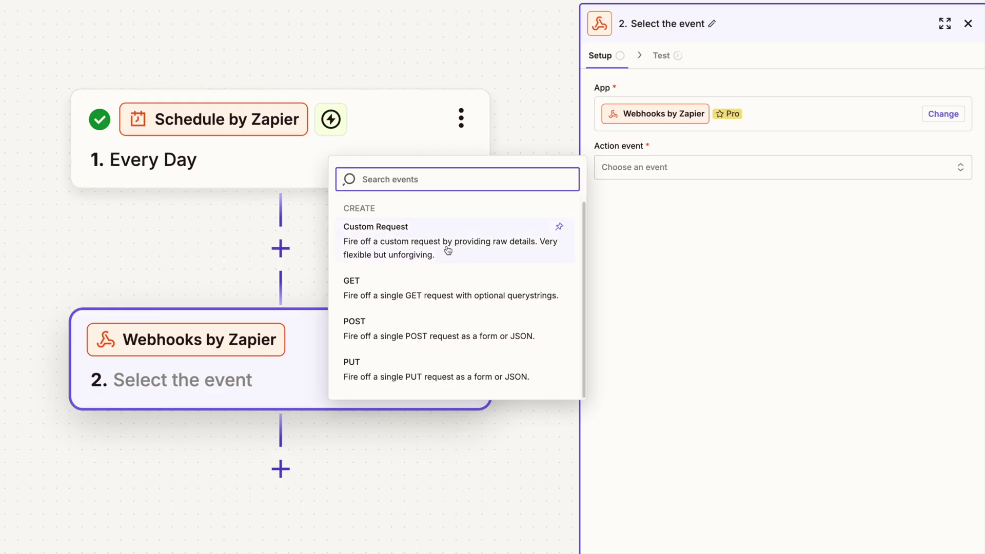
left_click(448, 249)
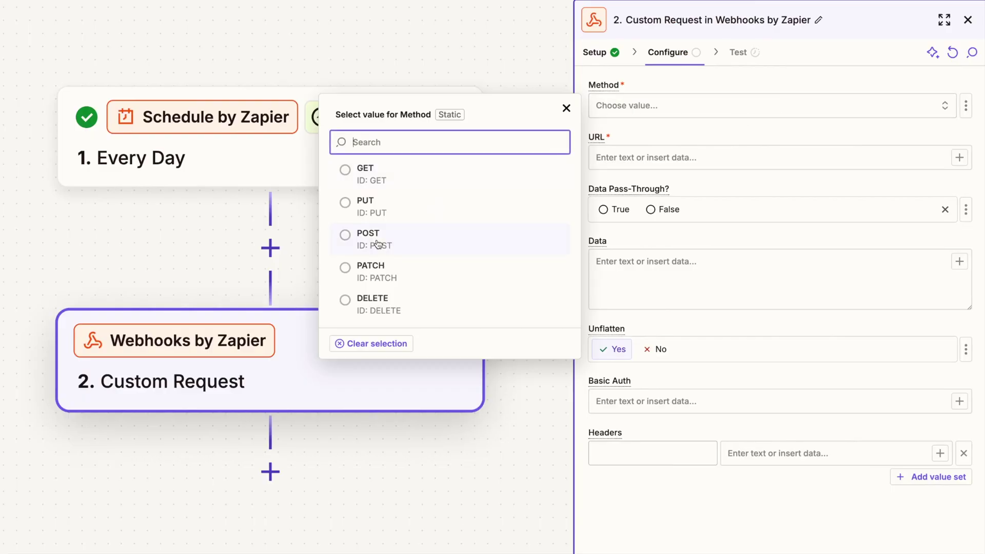
Step: Set method POST, the chat completions URL, a Content-Type: application/json header, and an Authorization header
left_click(378, 245)
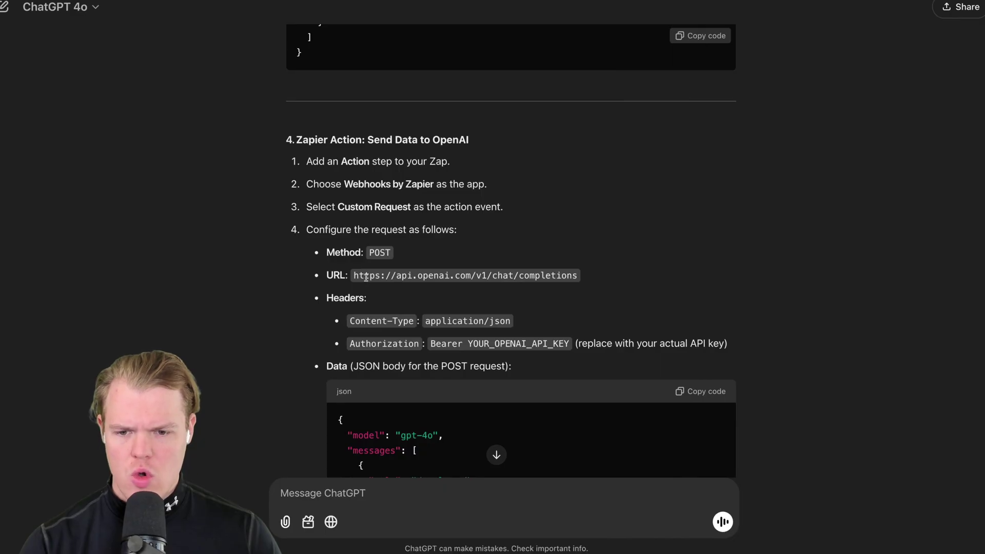
left_click_drag(355, 276, 560, 274)
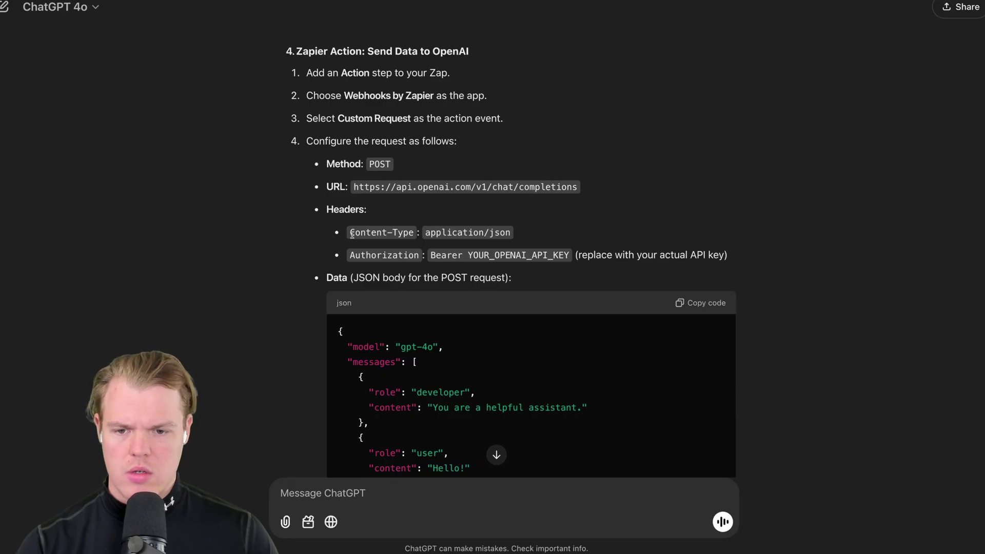
left_click_drag(351, 234, 402, 234)
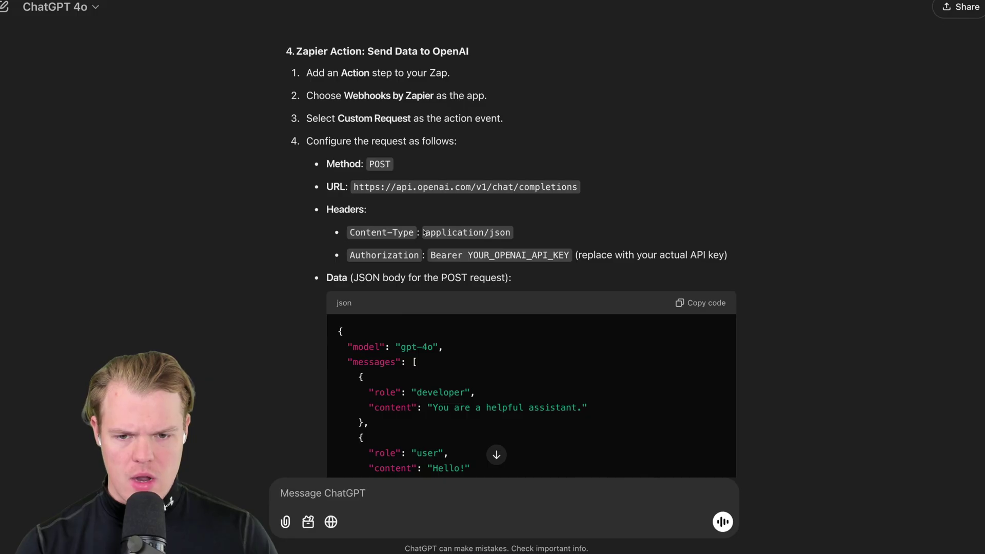
left_click_drag(425, 233, 499, 232)
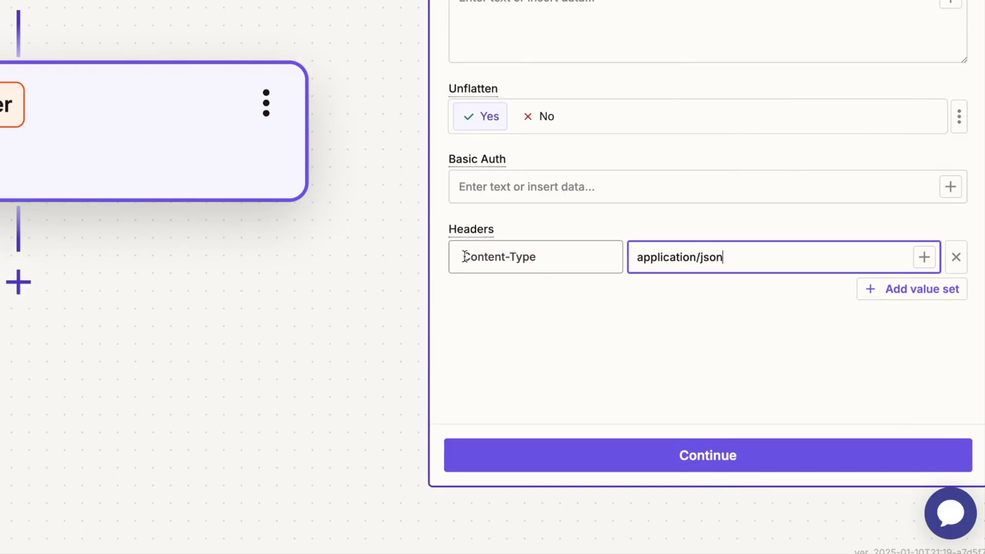
left_click(462, 255)
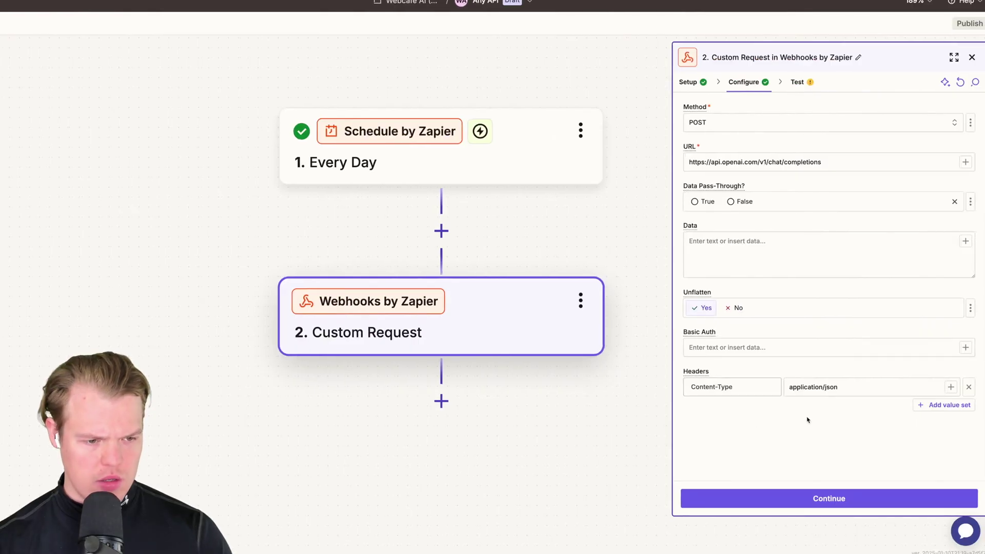
left_click(931, 405)
left_click(719, 410)
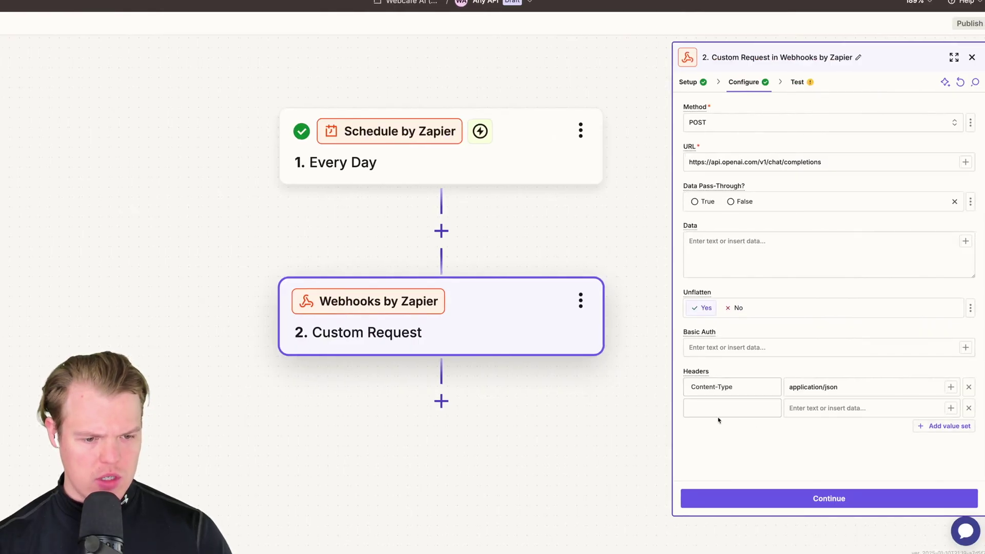
type("Authorization")
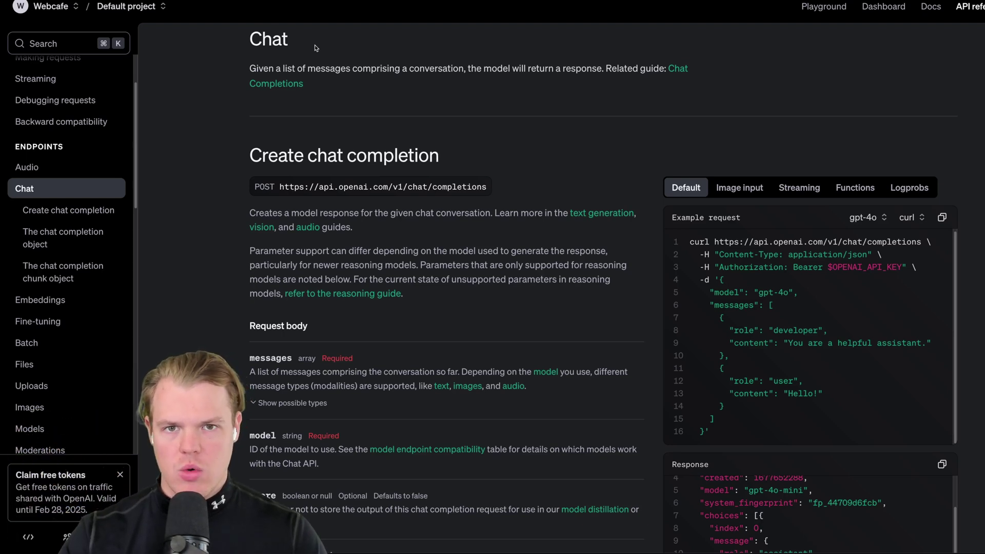
Step: Begin creating a new OpenAI secret key named 'burner' in the Default project
scroll(697, 35, "down", 2)
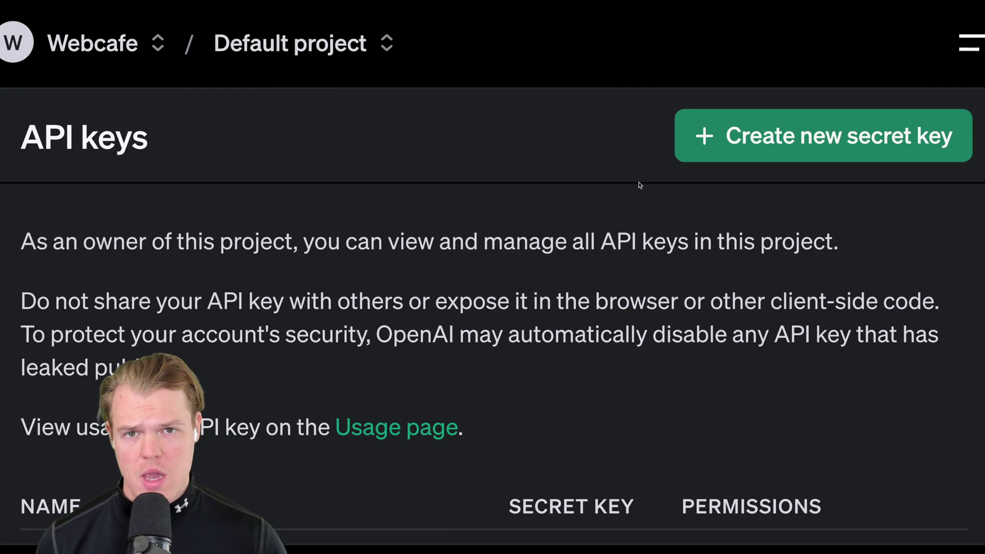
left_click(792, 137)
type("brune")
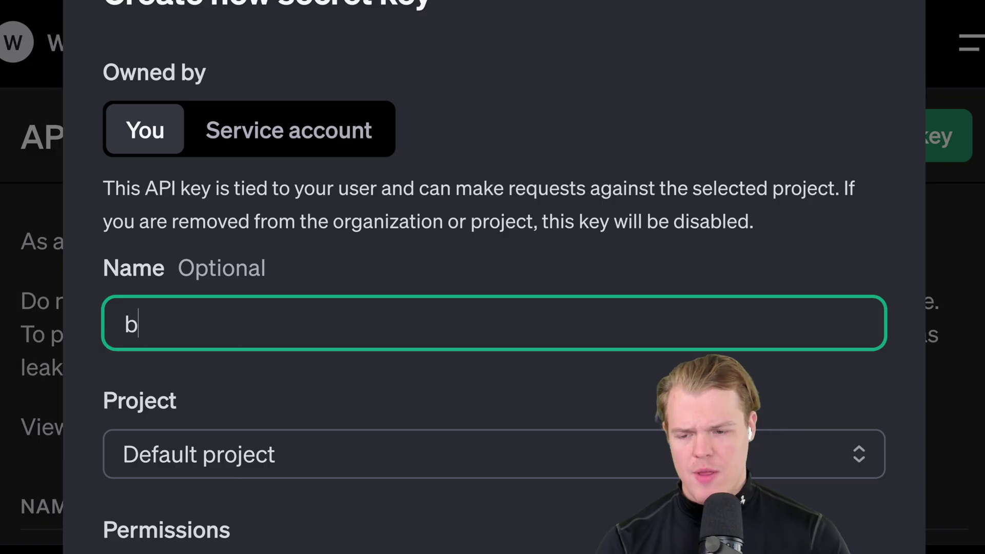
key("BackSpace")
key("BackSpace")
key("BackSpace")
key("BackSpace")
type("urner")
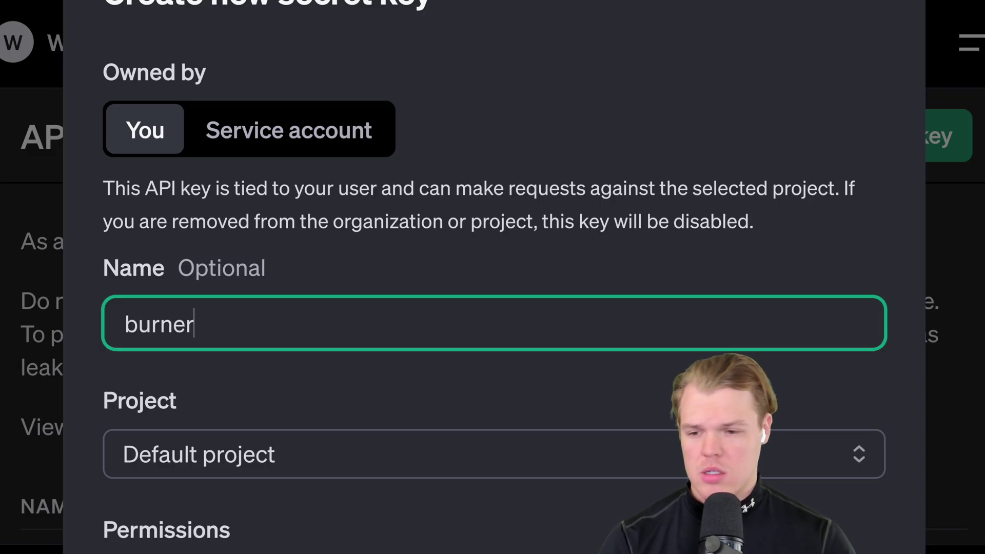
scroll(492, 359, "down", 4)
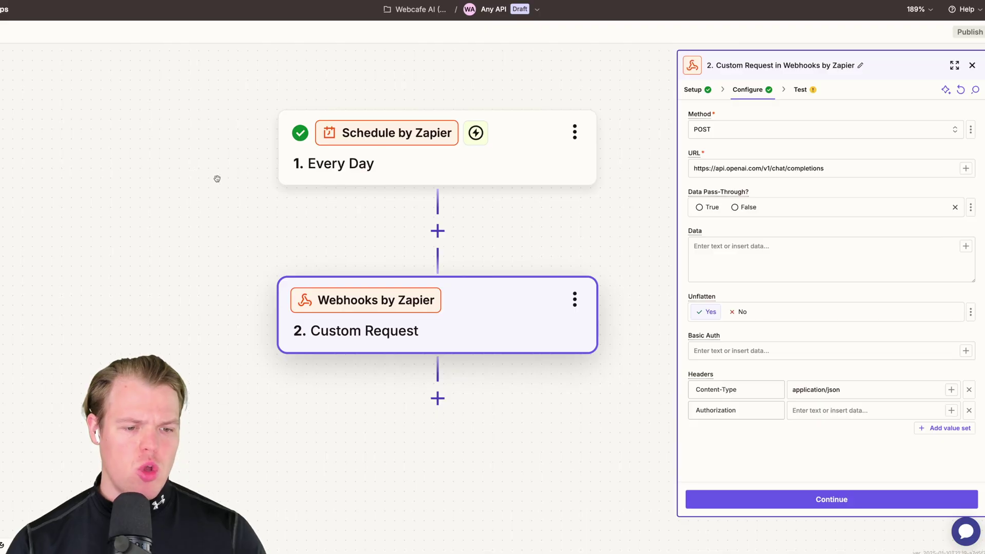
Step: Start the Authorization header value and paste ChatGPT's gpt-4o chat JSON into the Data field
left_click(815, 414)
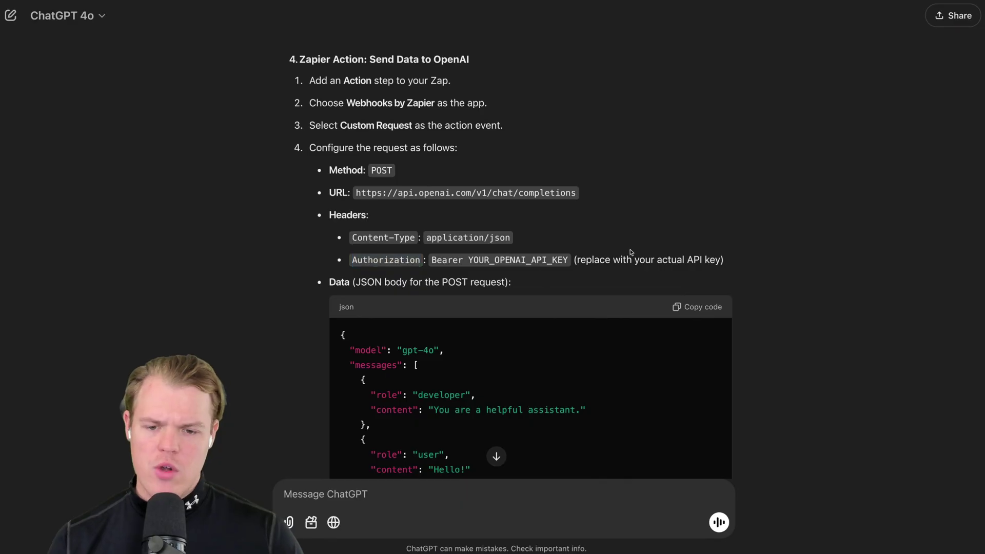
scroll(616, 249, "down", 2)
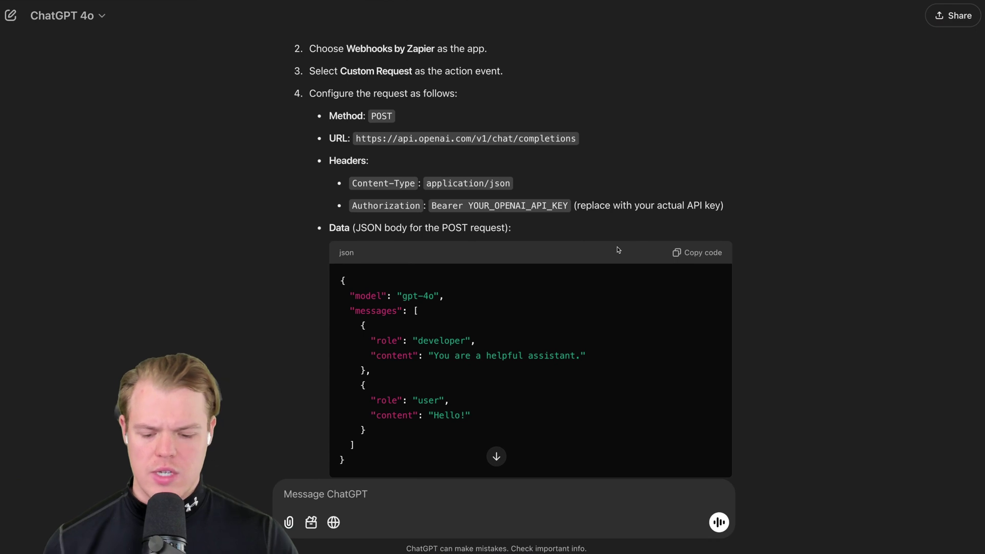
scroll(619, 250, "down", 2)
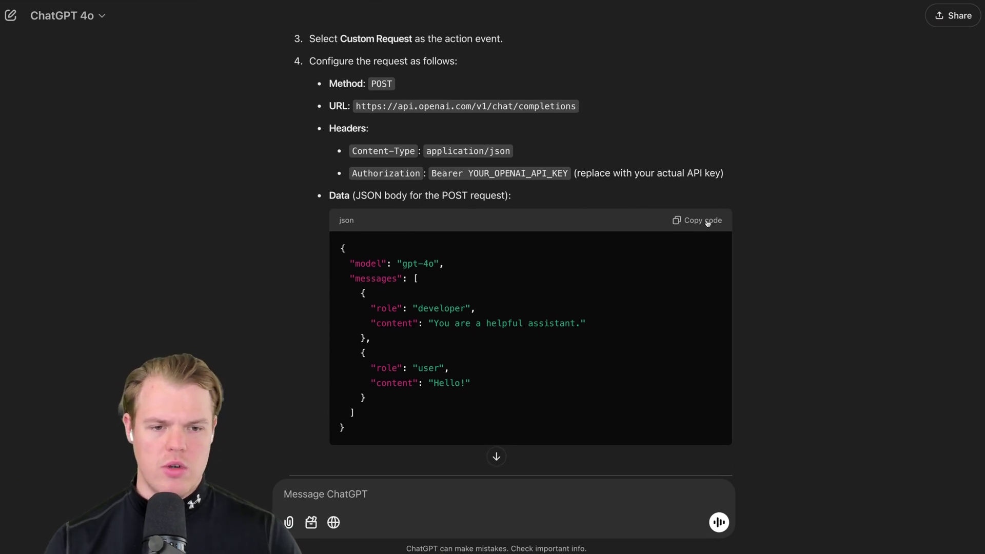
left_click(708, 223)
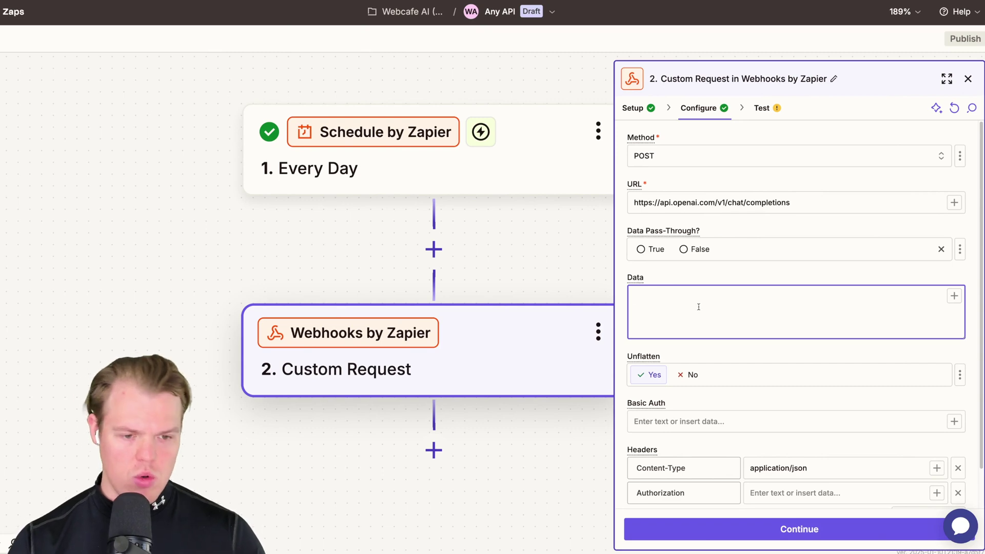
key("ctrl+v")
scroll(807, 337, "down", 1)
left_click(807, 337)
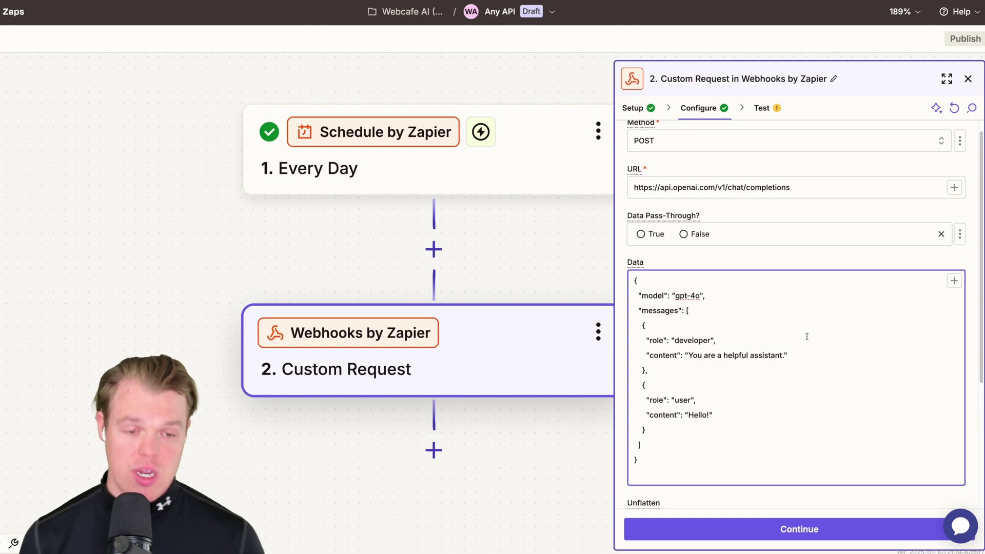
Step: Review the role, content and model keys, then change the user message 'Hello!' to 'What is 2+2'
scroll(805, 334, "down", 1)
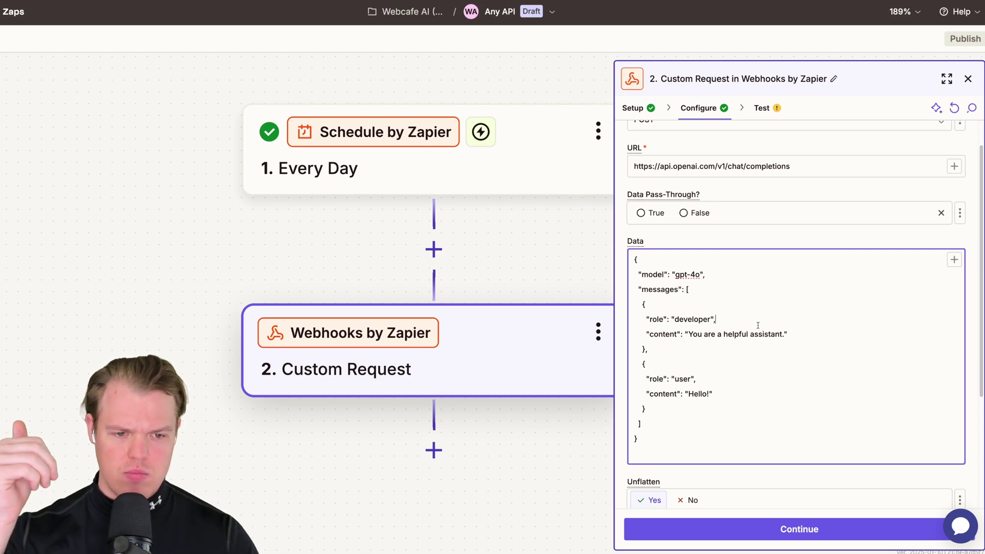
left_click(714, 319)
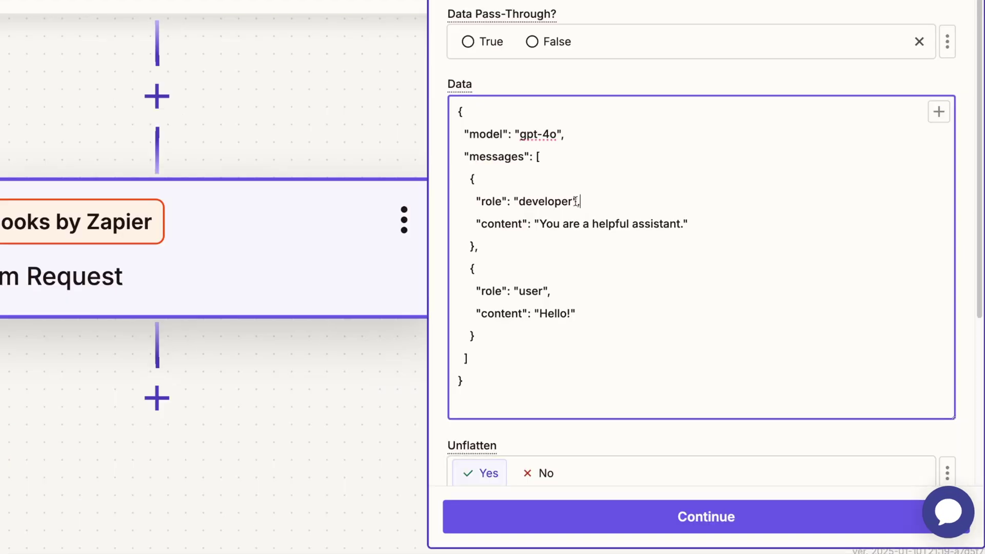
double_click(490, 202)
double_click(501, 224)
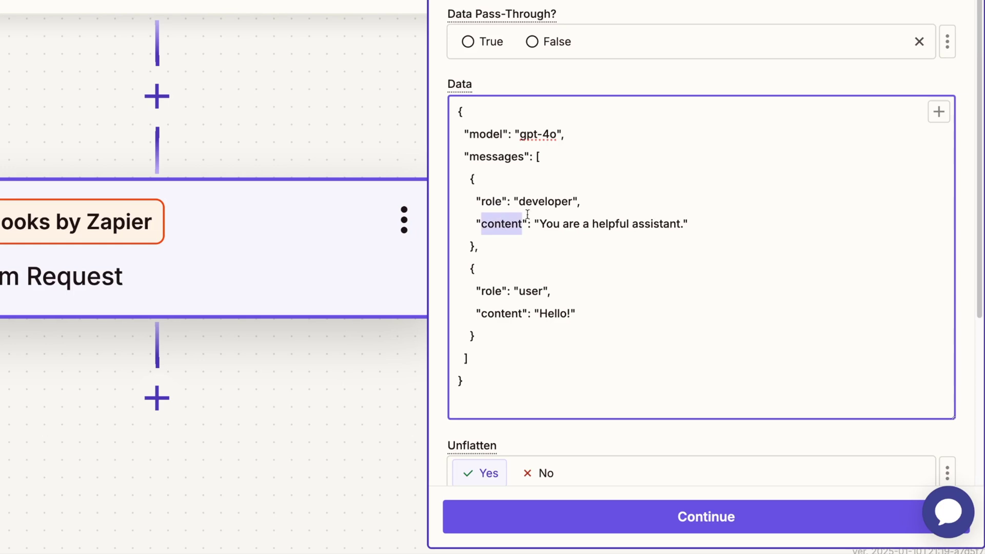
double_click(491, 135)
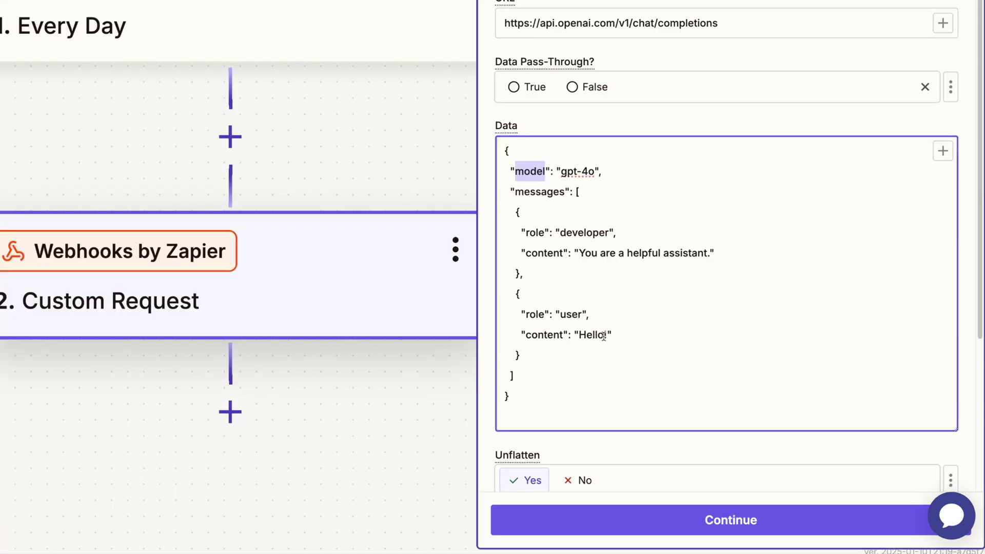
left_click_drag(606, 336, 588, 337)
type("Wh")
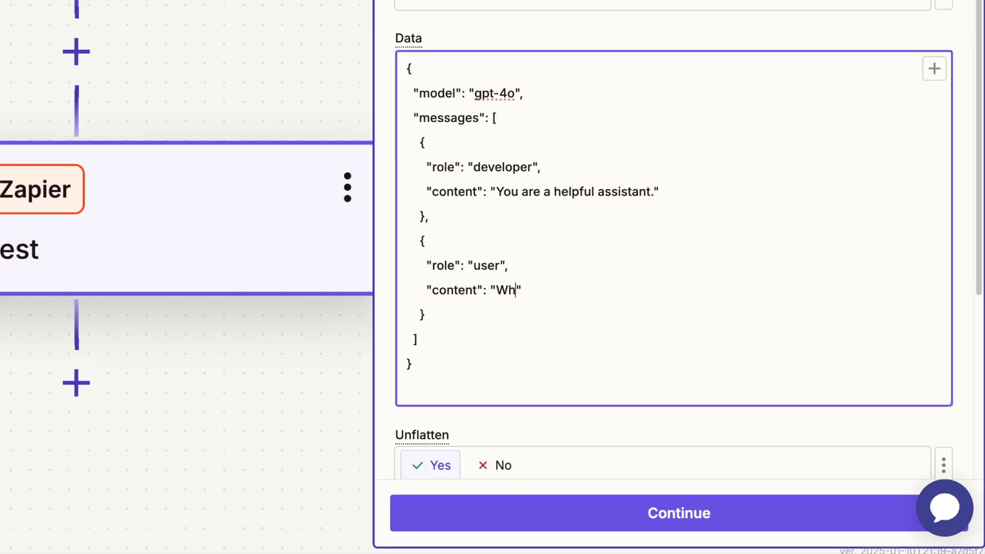
type("at is 2")
type("+2")
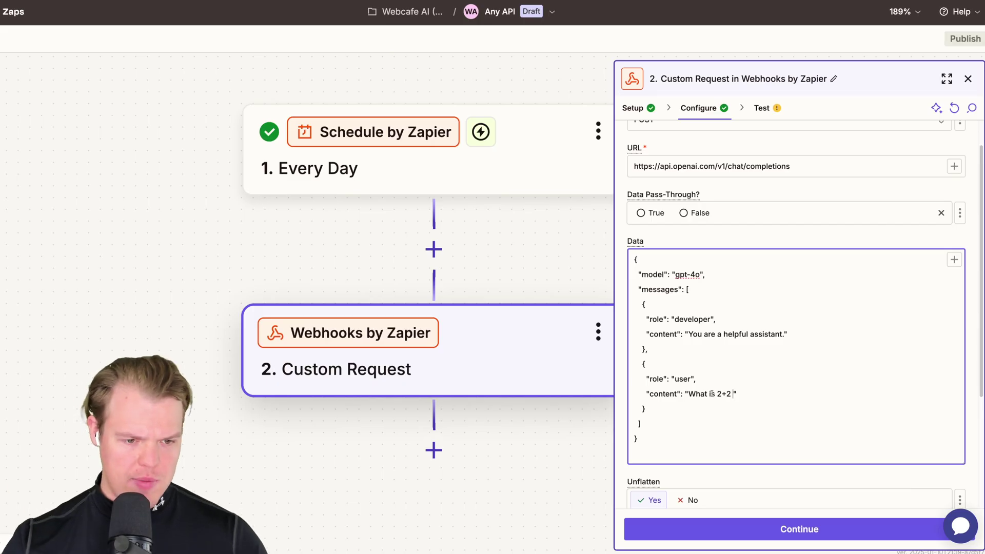
Step: Select the test error saying the API key belongs in a Bearer Authorization header, and copy it
scroll(752, 369, "down", 3)
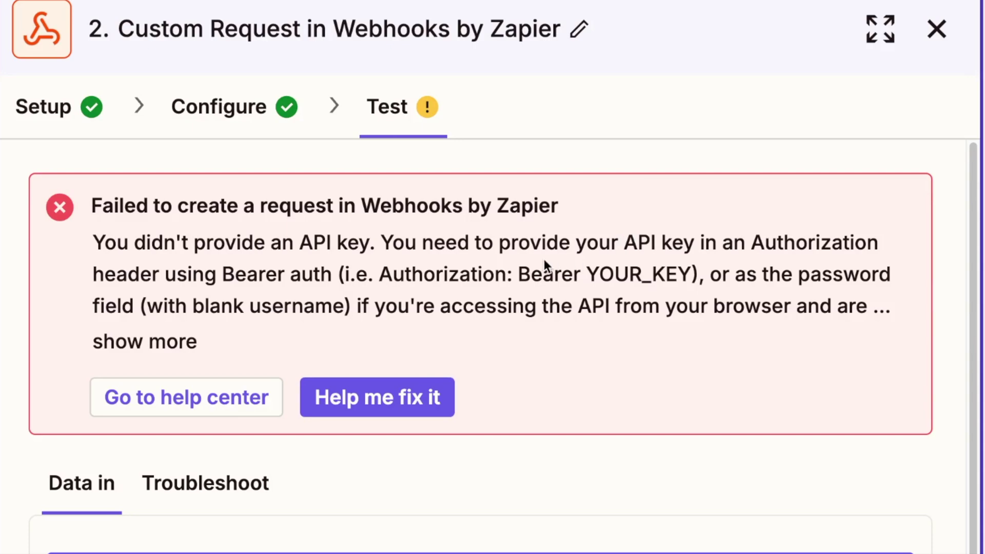
double_click(552, 273)
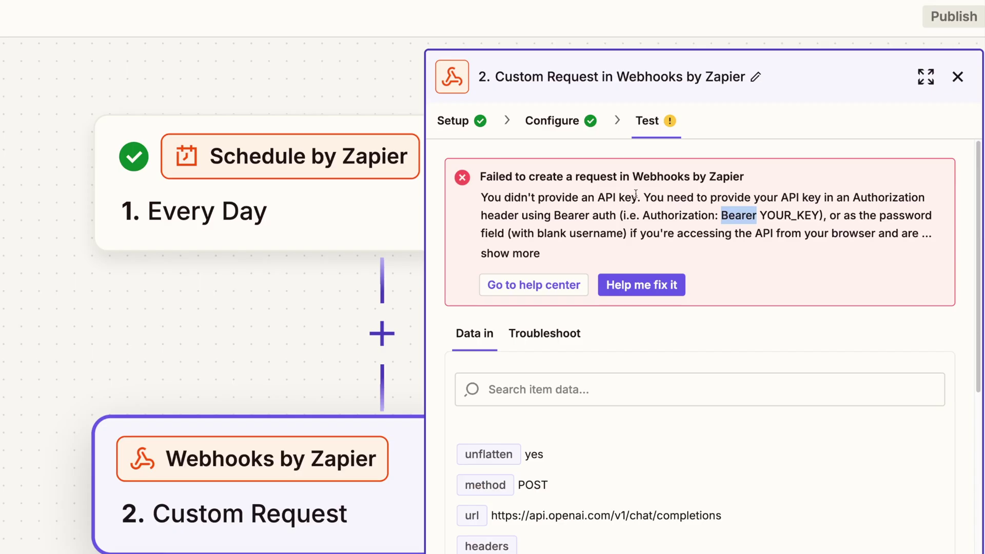
left_click_drag(562, 253, 537, 233)
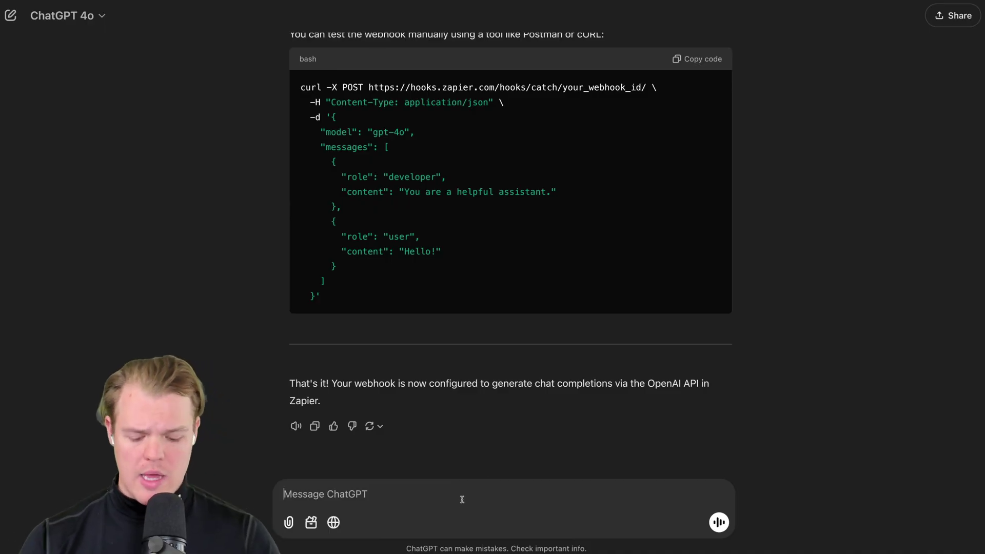
Step: Send ChatGPT 'Hey I ran this but I got:' followed by the pasted Zapier error
type("Hey I ")
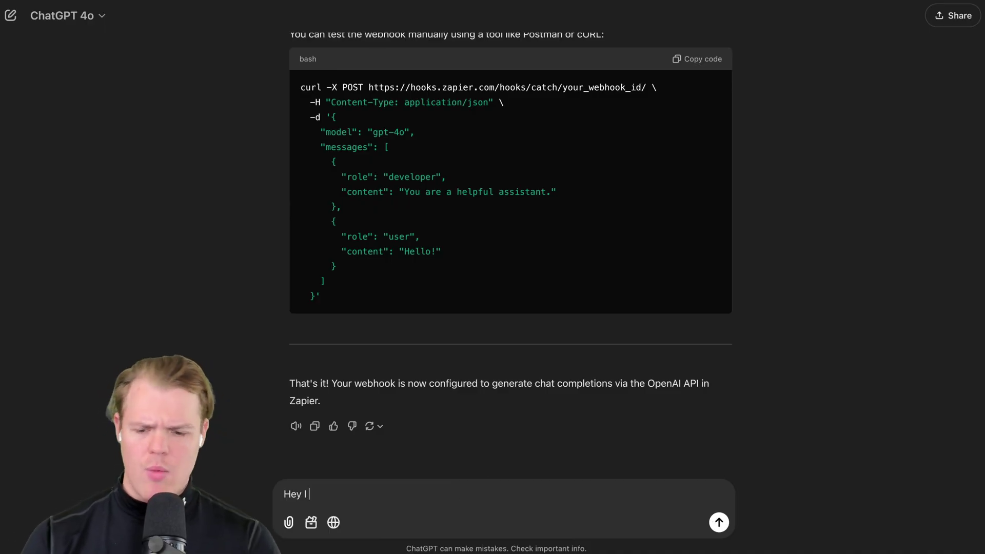
type("ran this but I got:")
key("shift+Return")
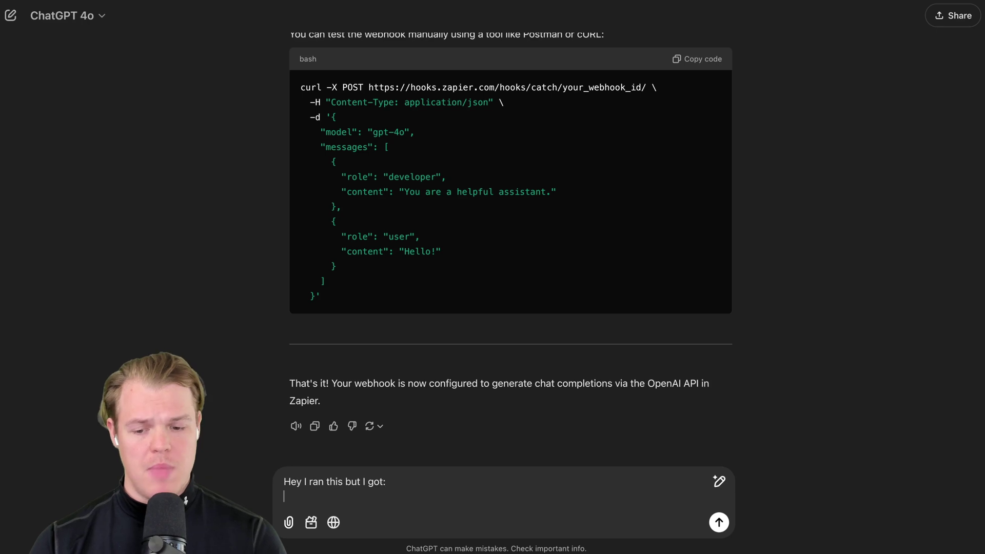
key("ctrl+v")
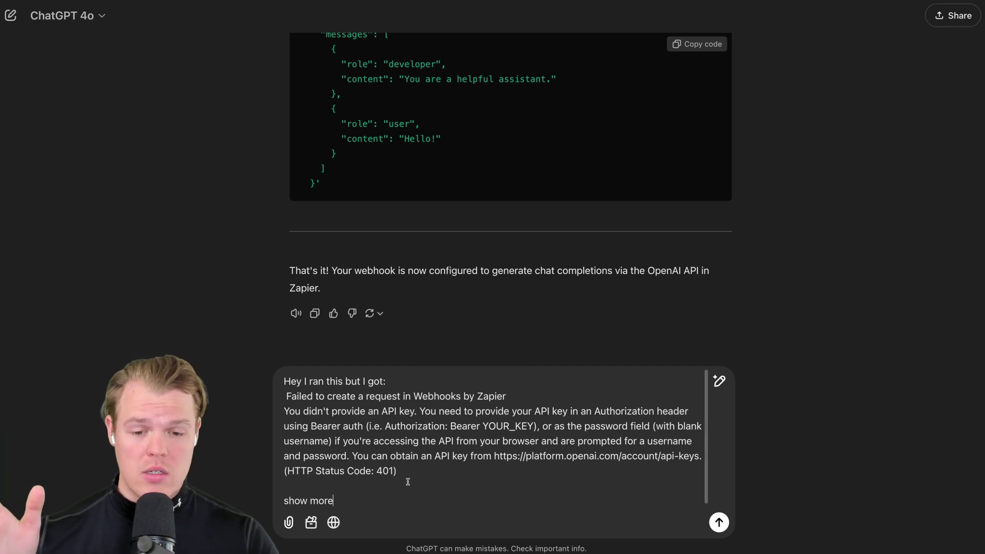
left_click(718, 522)
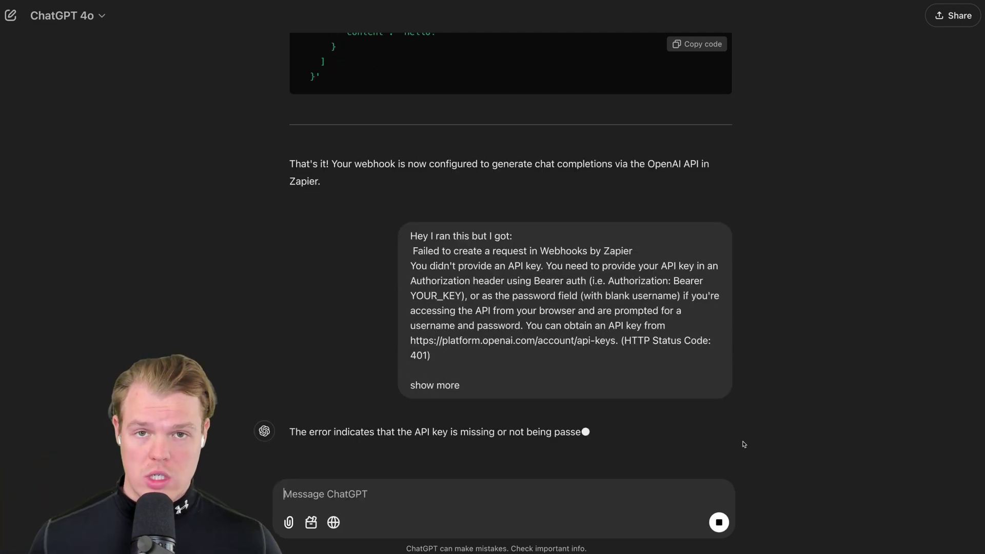
Step: Read the suggested fix and copy the word 'Bearer' from the Authorization header advice
scroll(570, 286, "down", 6)
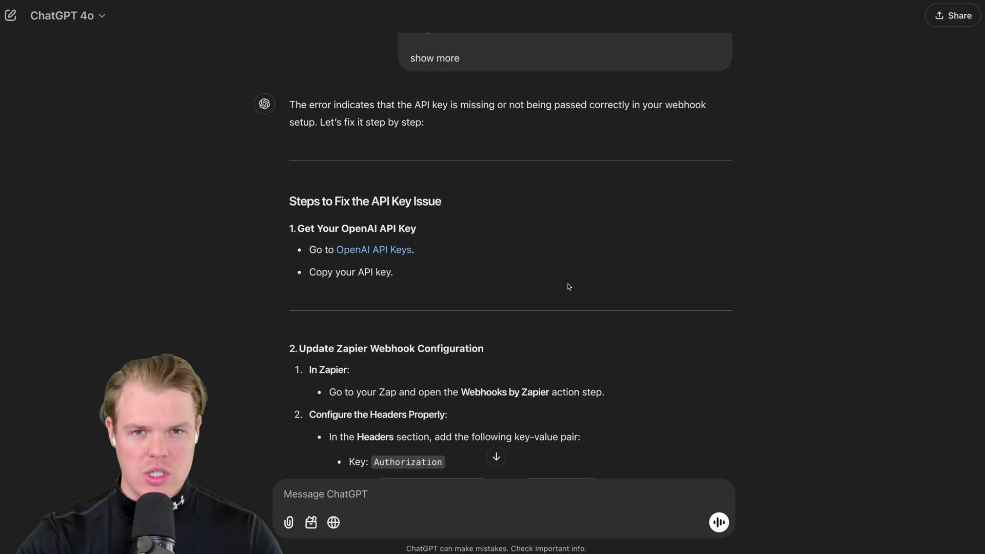
scroll(569, 287, "down", 5)
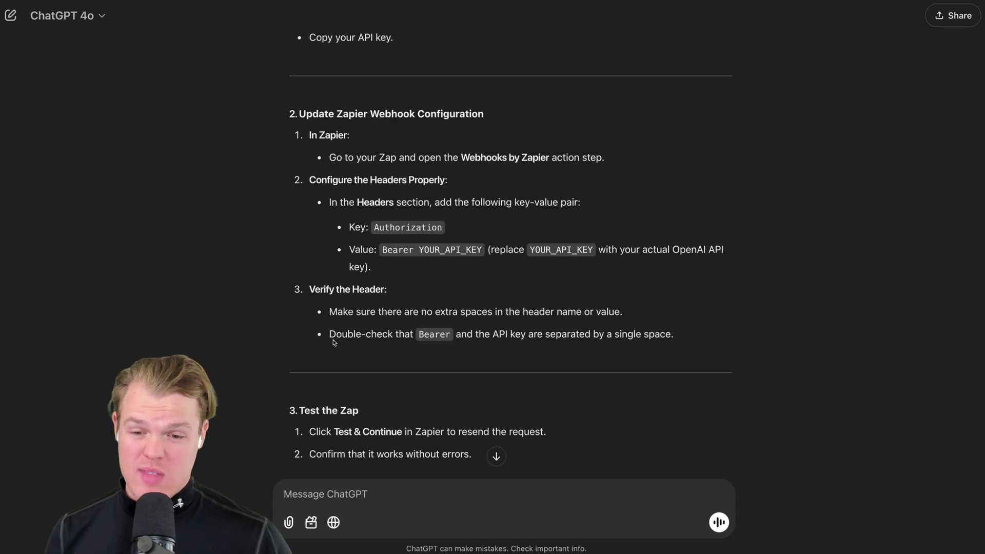
left_click_drag(331, 338, 414, 337)
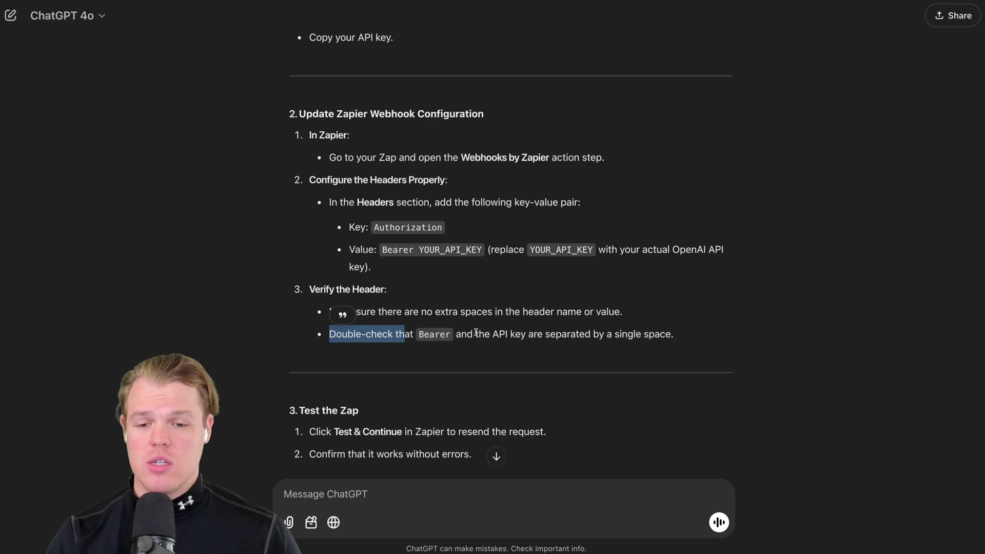
double_click(434, 334)
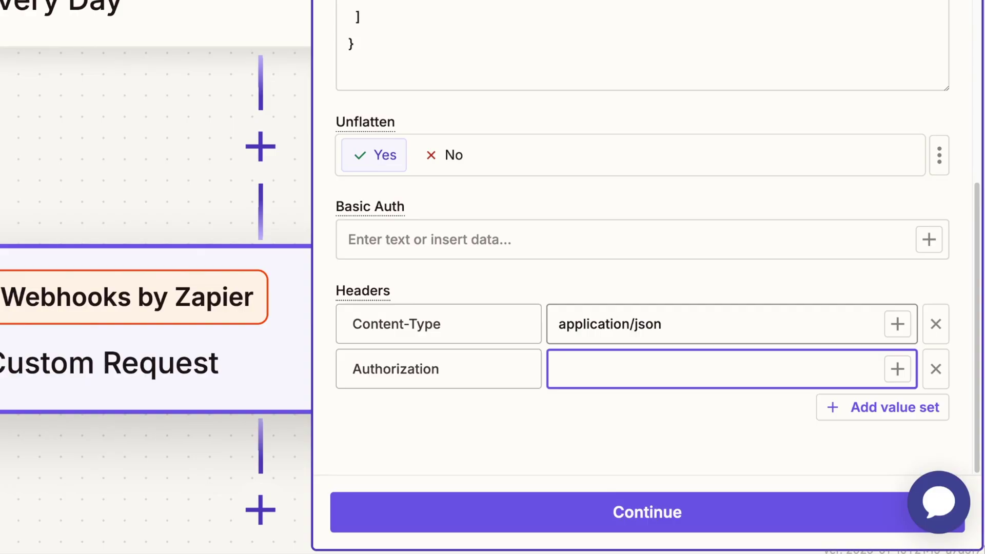
Step: Set the Authorization header value to 'Bearer' followed by the API key
key("ctrl+v")
type("sasdas")
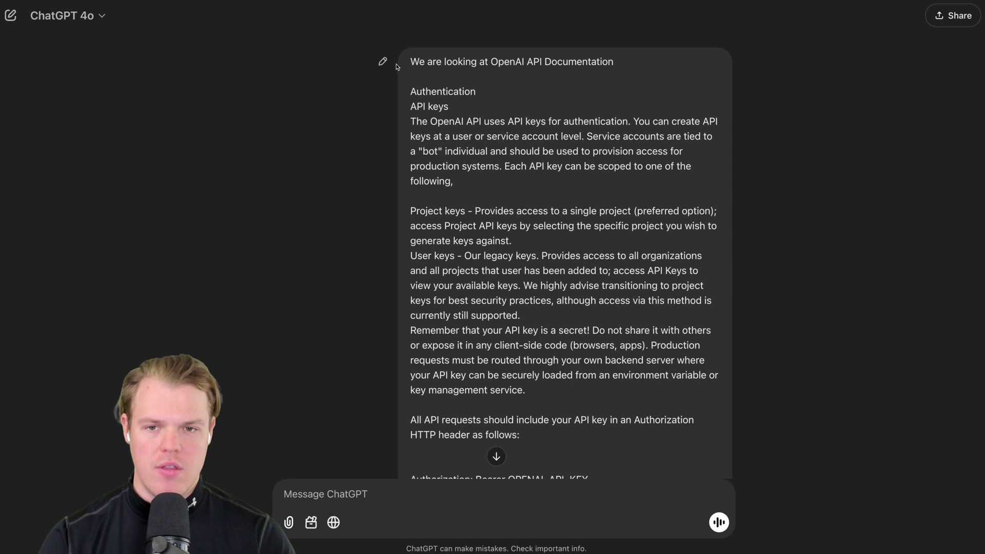
Step: Edit the earlier API-docs prompt to request React JS file integration with hardcoded values, and submit
left_click(383, 61)
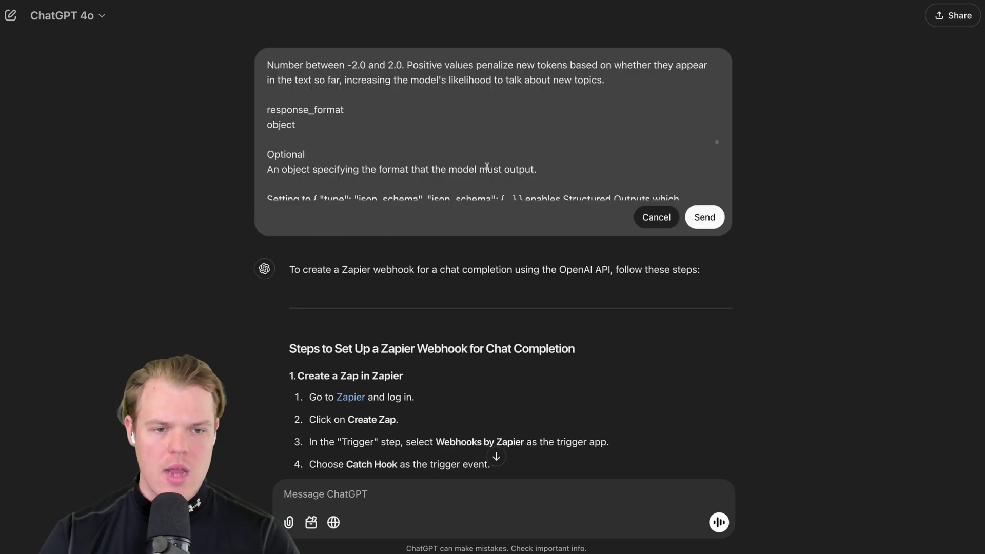
scroll(486, 166, "down", 10)
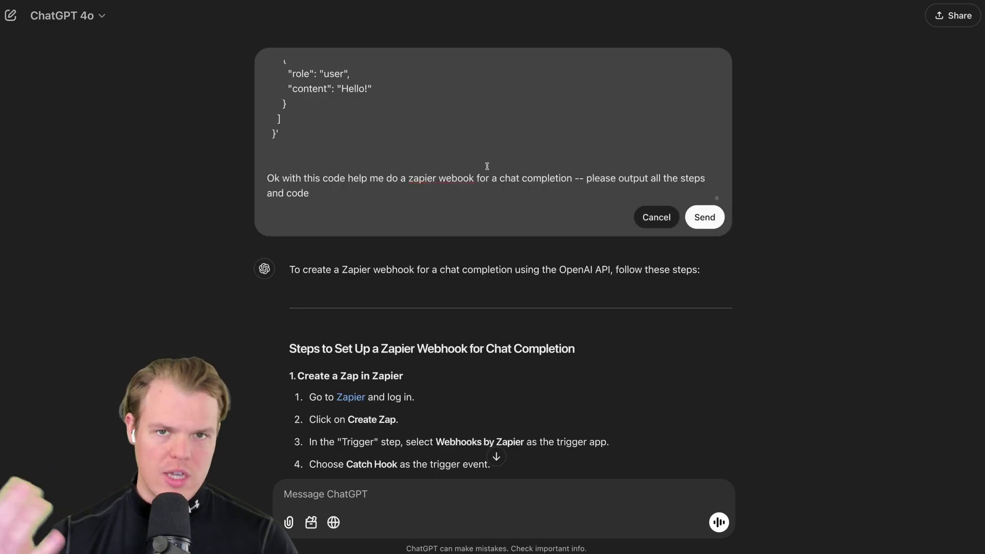
left_click(337, 195)
left_click_drag(338, 195, 282, 178)
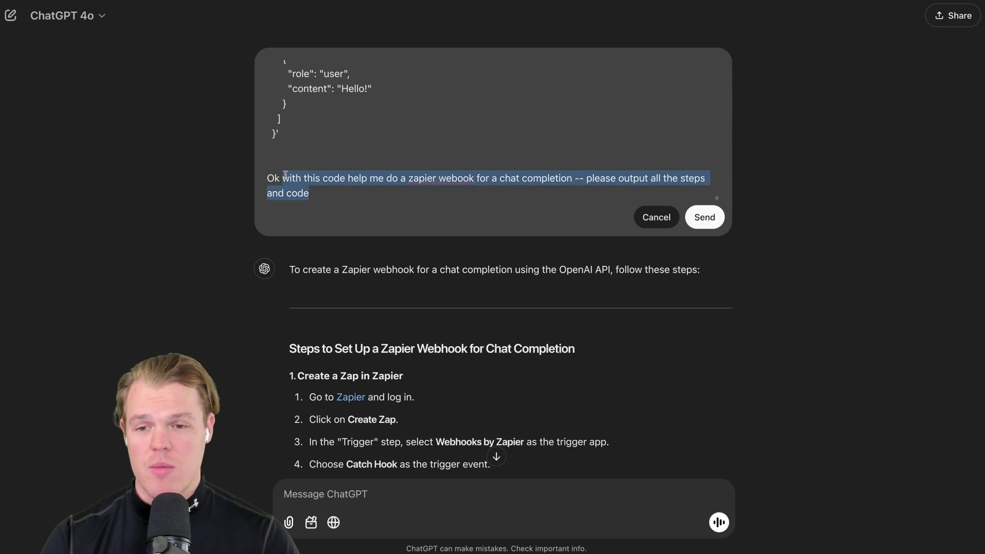
type("we wanna integrate this is a js file on our react based app, I will now provide the code file please add it. For any variables needed just make it hardcoded with fix text for now")
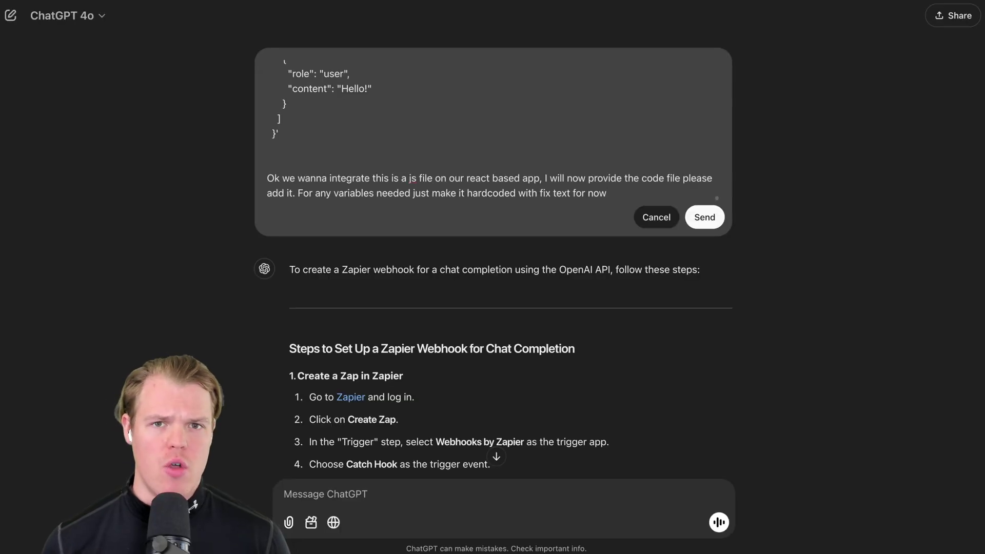
scroll(304, 121, "up", 3)
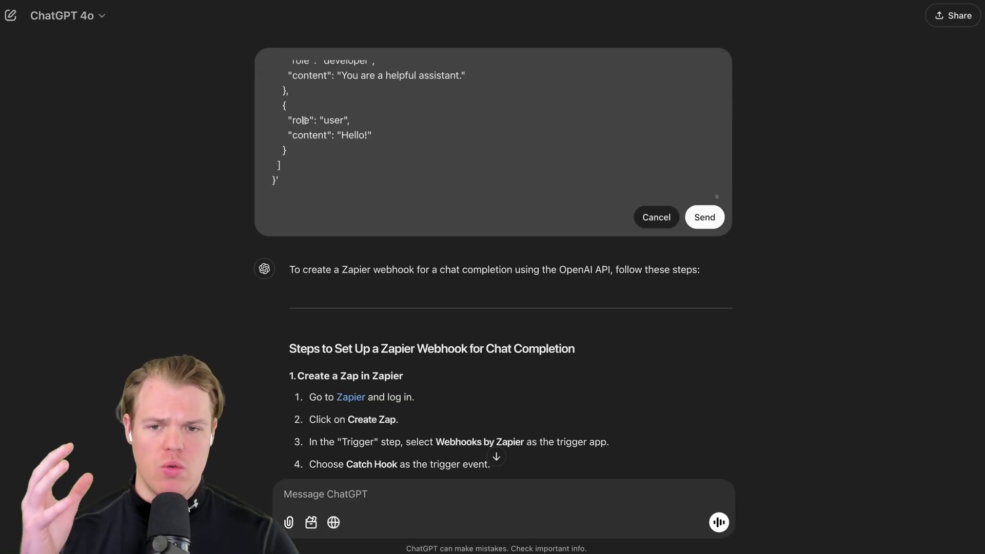
scroll(304, 121, "up", 1)
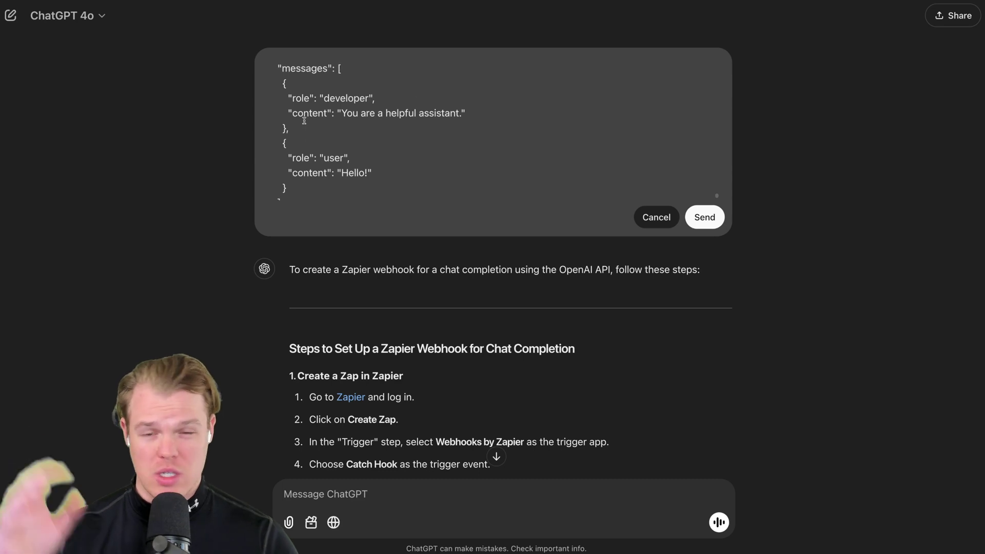
scroll(304, 121, "down", 4)
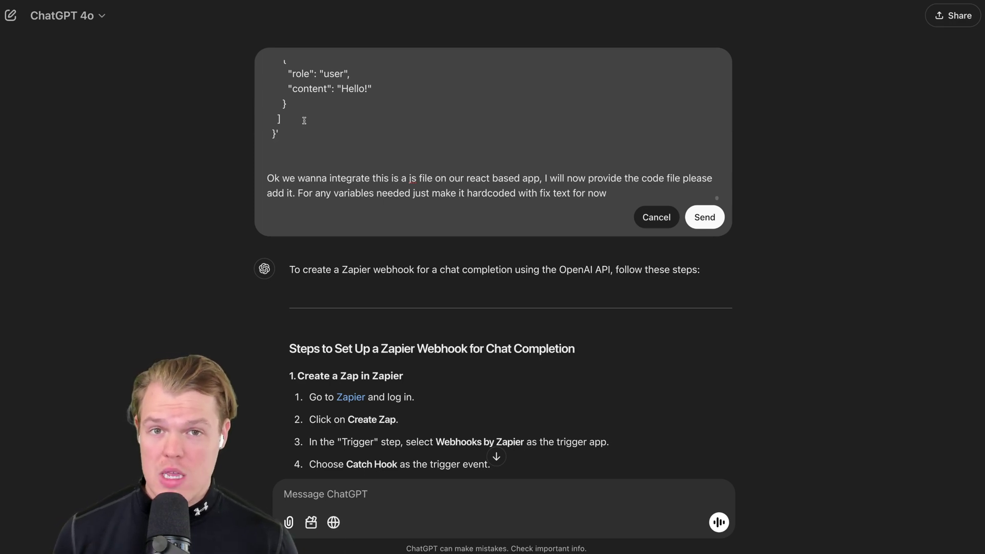
left_click(698, 222)
Step: Scroll through ChatGPT's ChatWithOpenAI React component that calls the chat completions API
scroll(697, 222, "down", 20)
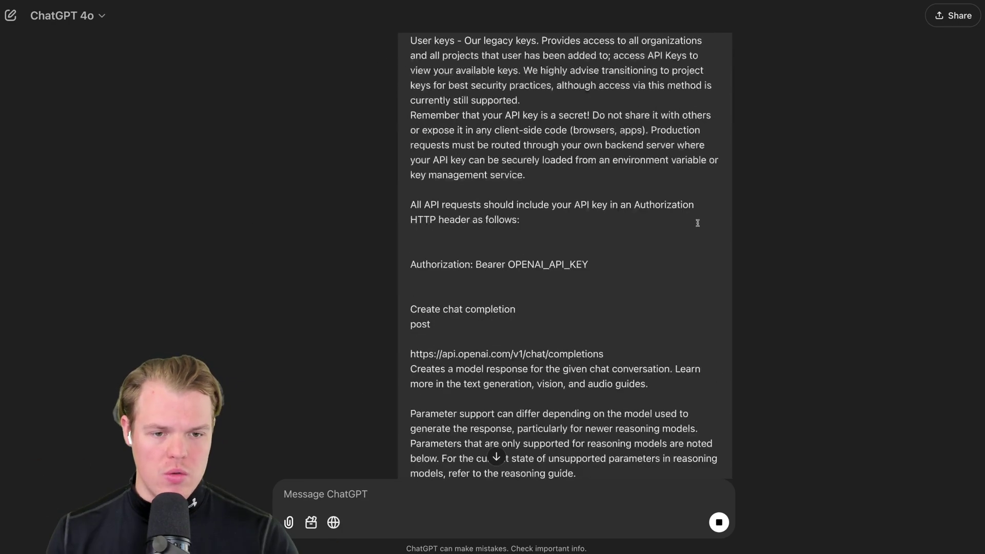
scroll(697, 222, "down", 20)
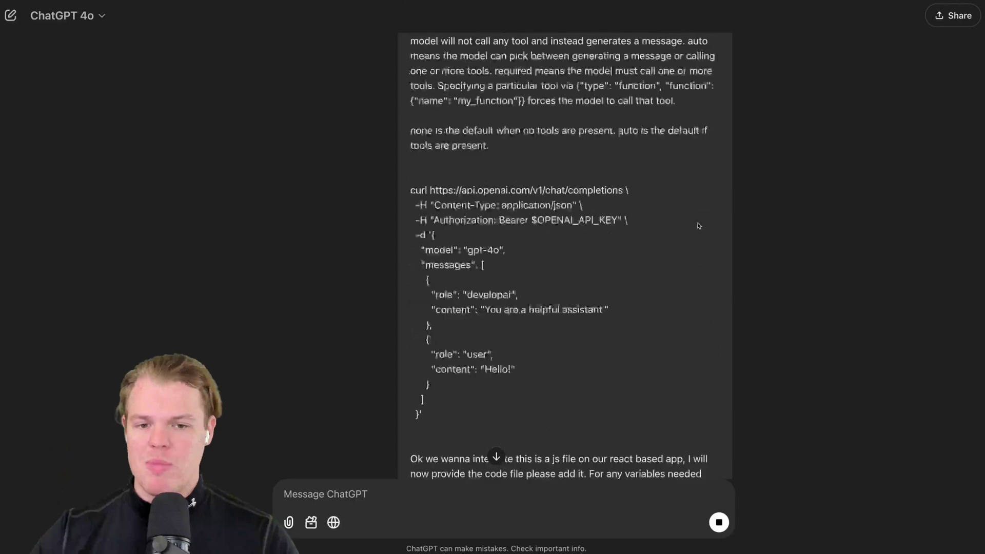
scroll(707, 247, "down", 2)
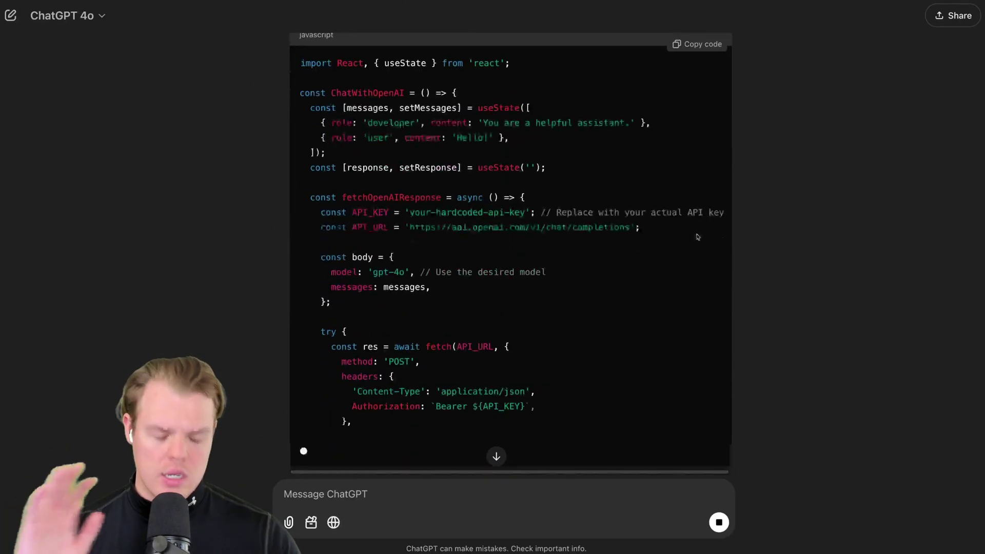
scroll(790, 338, "down", 6)
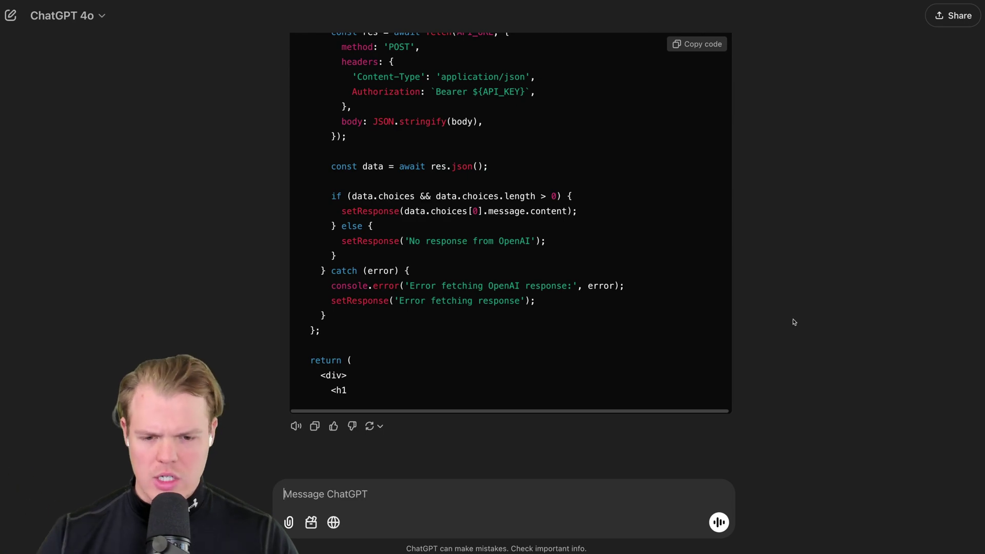
Step: Copy all of Product.js from VS Code and paste it into a new ChatGPT message
key("super+Tab")
key("super+a")
left_click(602, 237)
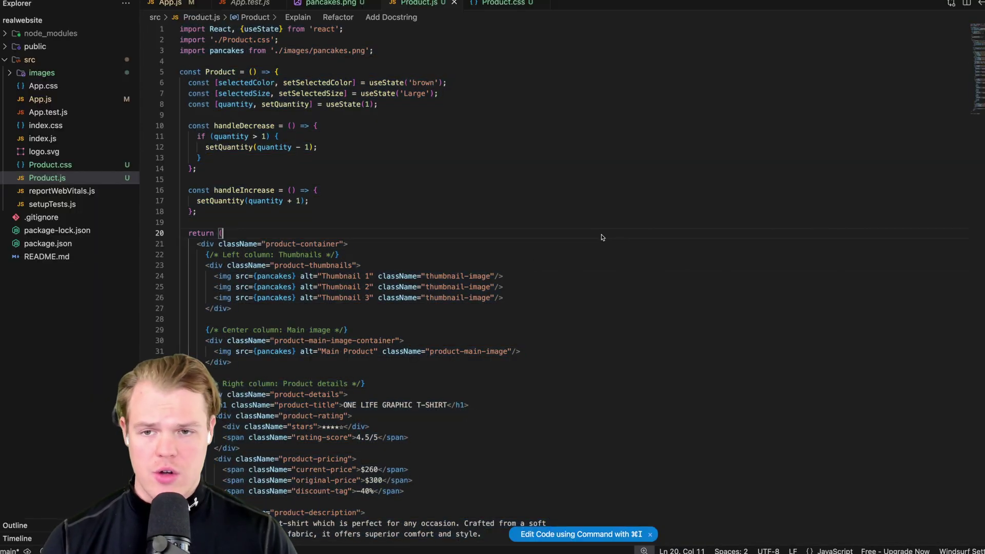
key("super+Tab")
key("super+v")
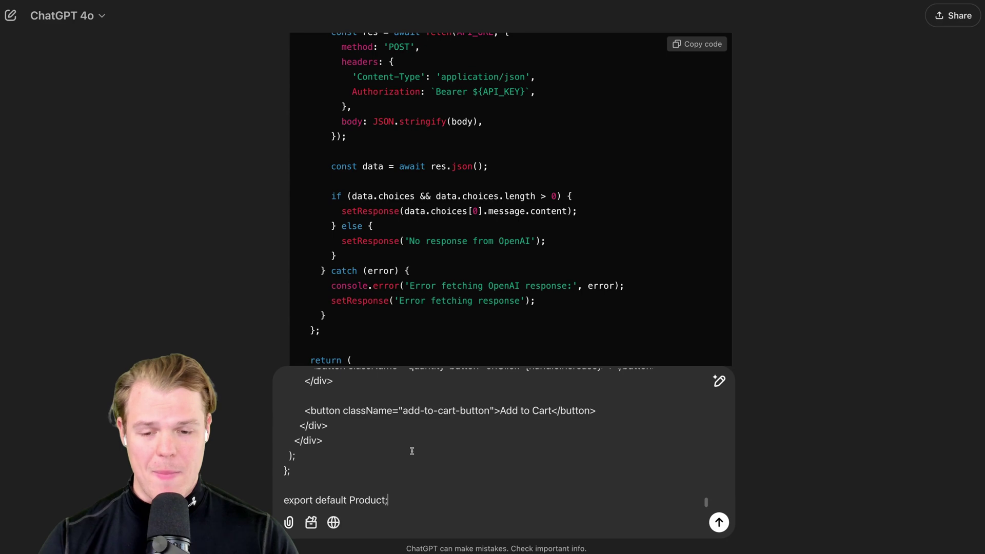
key("shift+Return")
key("shift+Return")
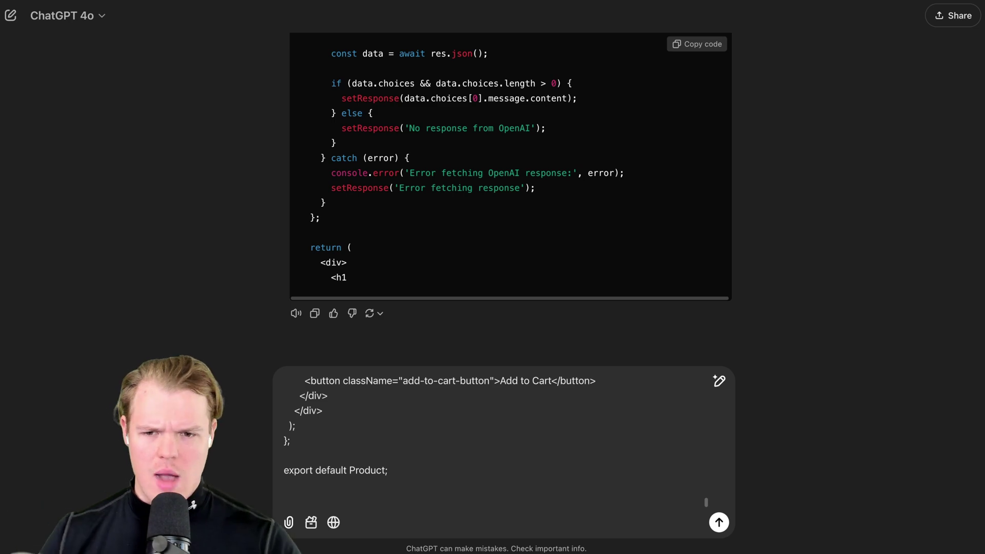
Step: Ask ChatGPT to integrate a chat completion API request into Product.js and output the entire file
left_click(719, 523)
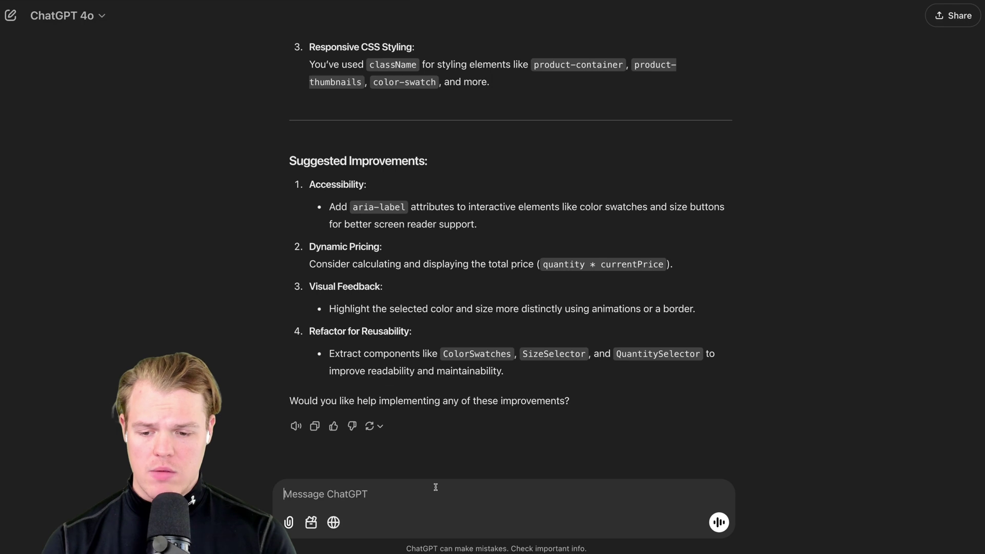
type("intergrate a chat completion api request in this code, and then output the entire JS file")
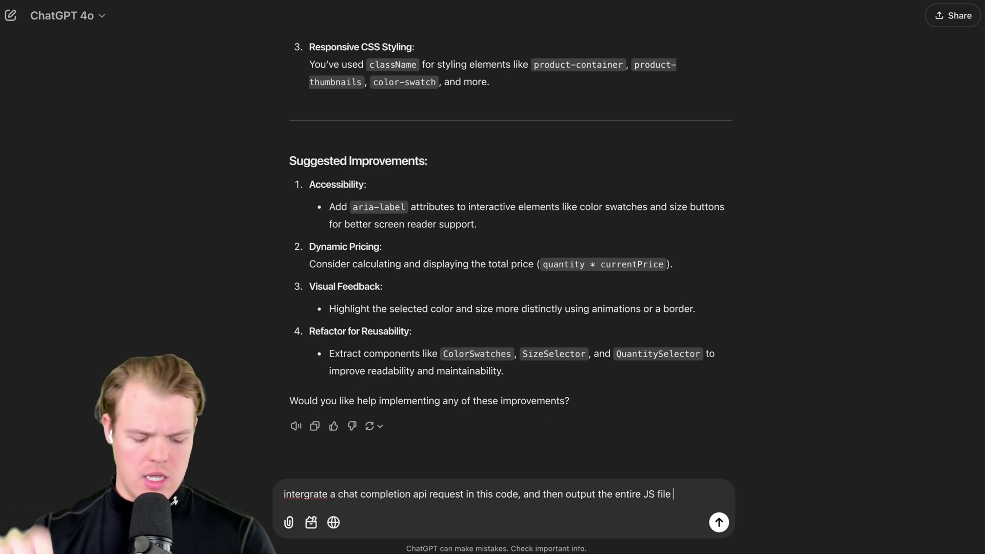
key("Return")
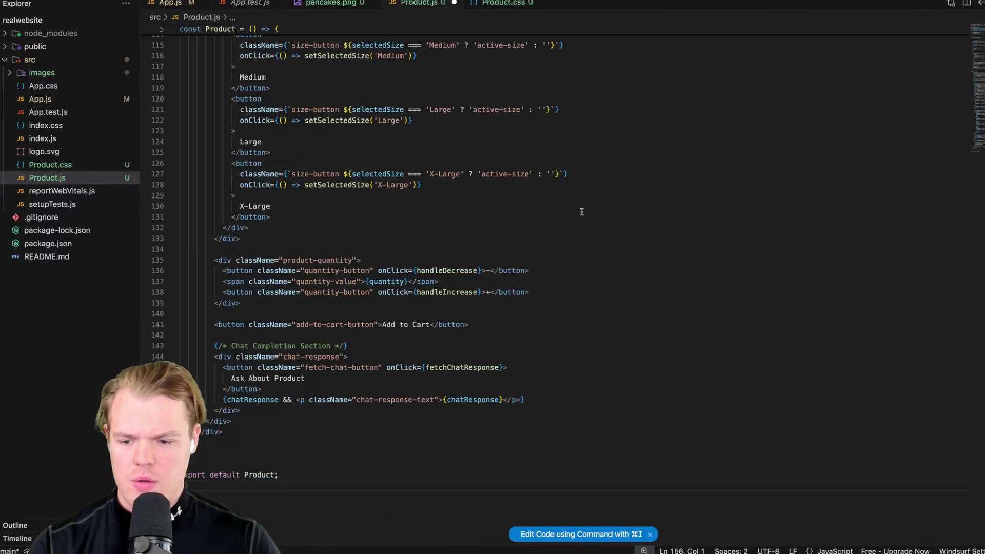
Step: Put the updated code in Product.js and review fetchChatResponse's Bearer Authorization headers block
scroll(581, 212, "up", 20)
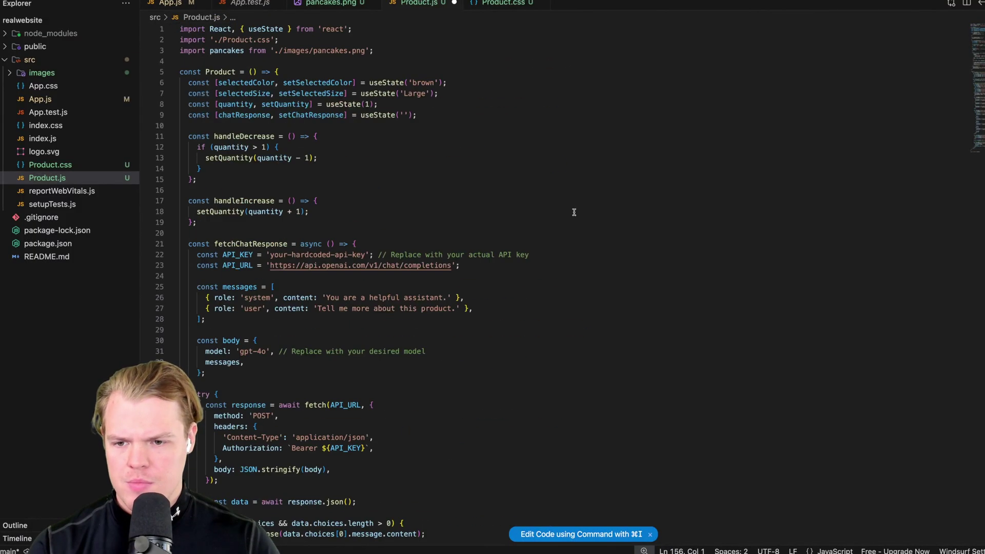
left_click(589, 213)
left_click(255, 427)
scroll(336, 349, "down", 2)
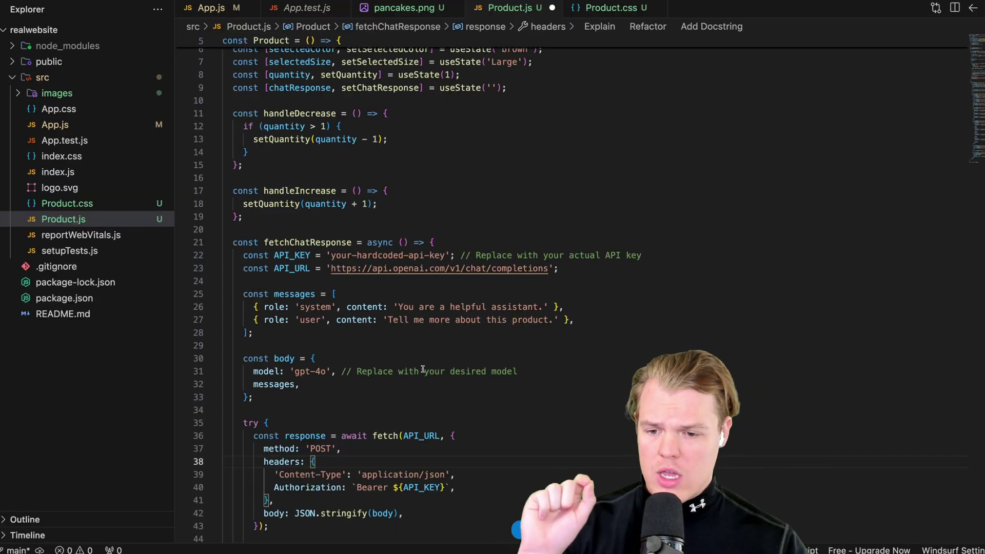
scroll(390, 379, "down", 3)
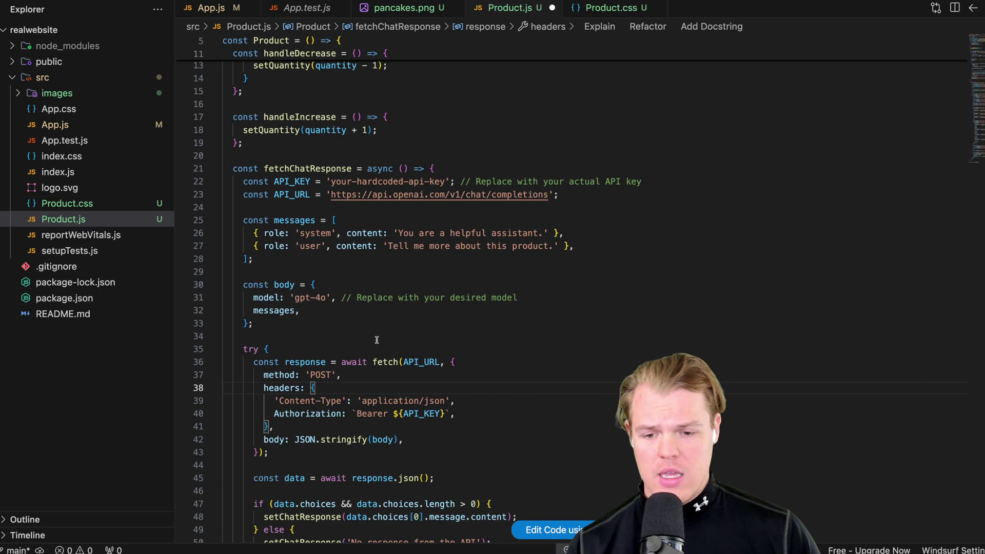
scroll(376, 341, "down", 2)
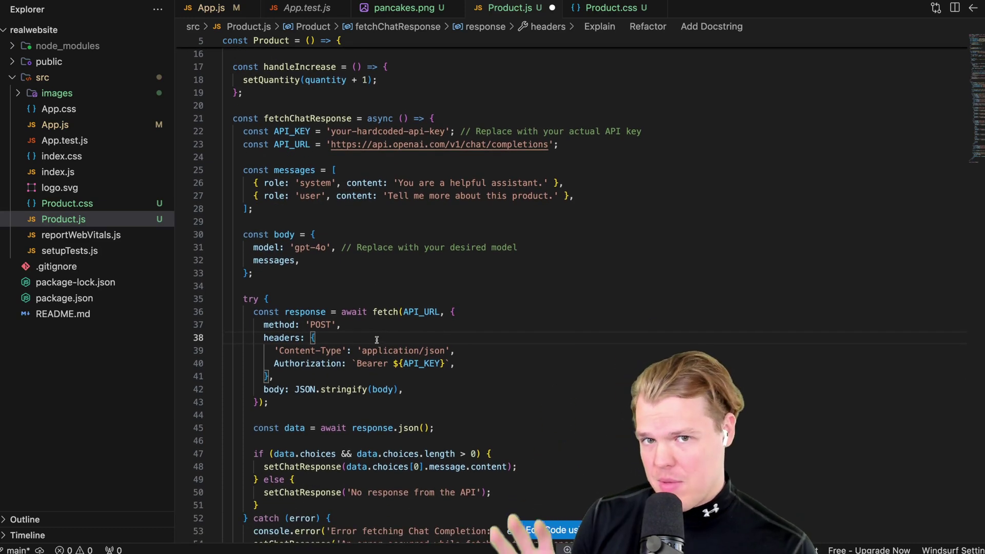